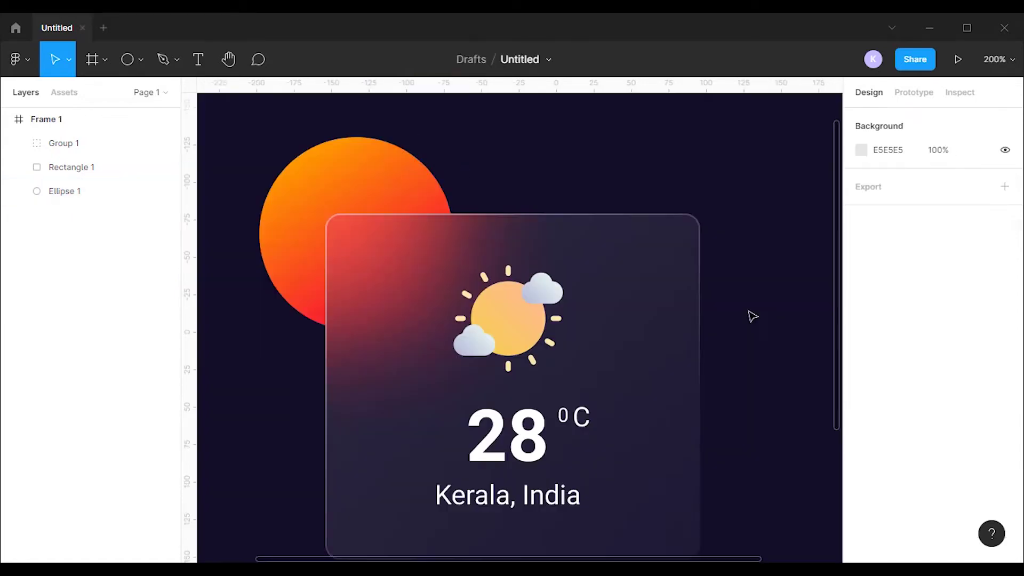
Zoom in on the finished weather card preview, then back out to the whole frame.
{"action": "scroll", "coordinate": [752, 318], "scroll_direction": "down", "scroll_amount": 1}
{"action": "key", "text": "ctrl+plus"}
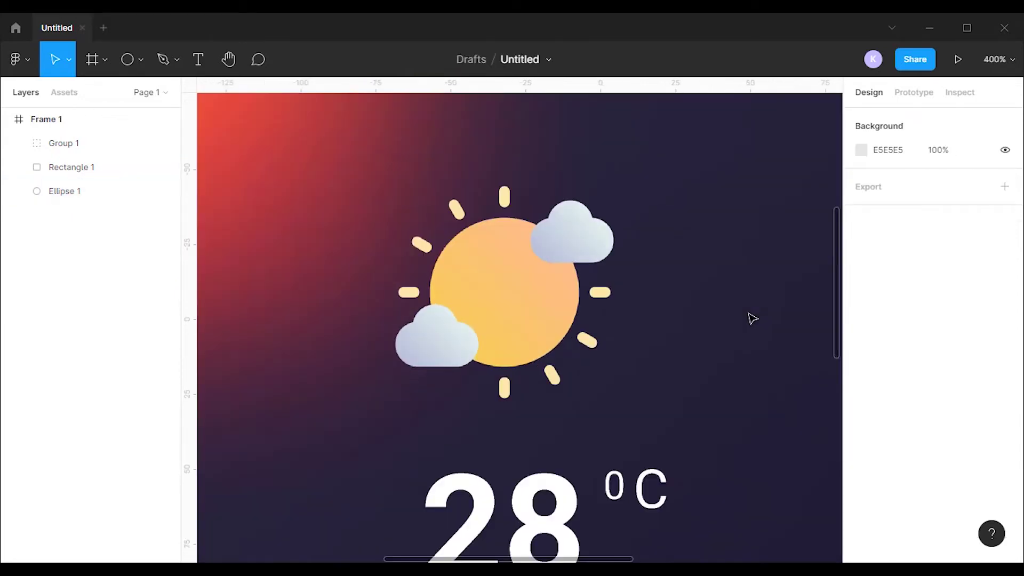
{"action": "key", "text": "shift+0"}
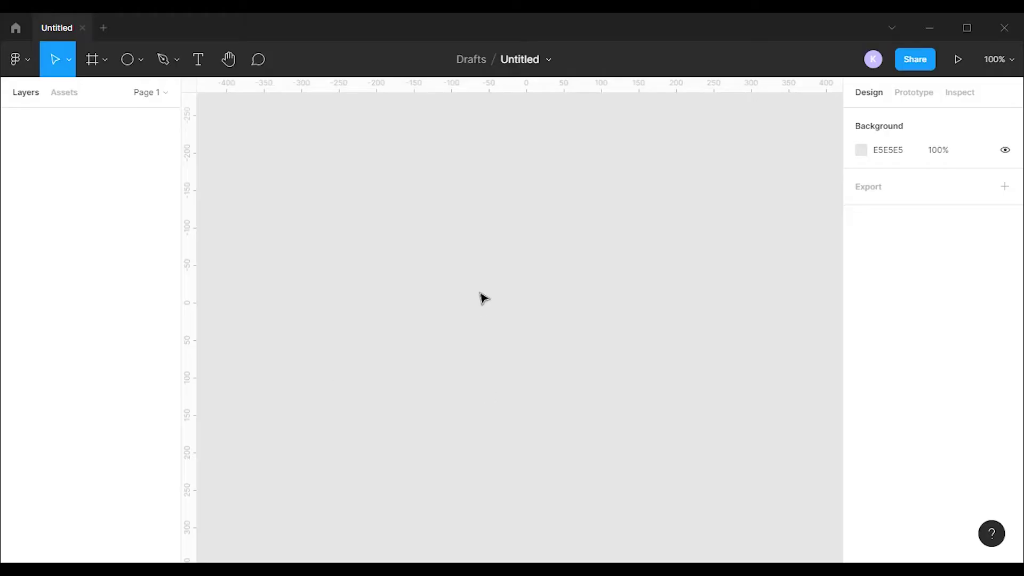
Draw a 564×496 frame and fill it with dark navy 120E29.
{"action": "left_click", "coordinate": [107, 61]}
{"action": "key", "text": "f"}
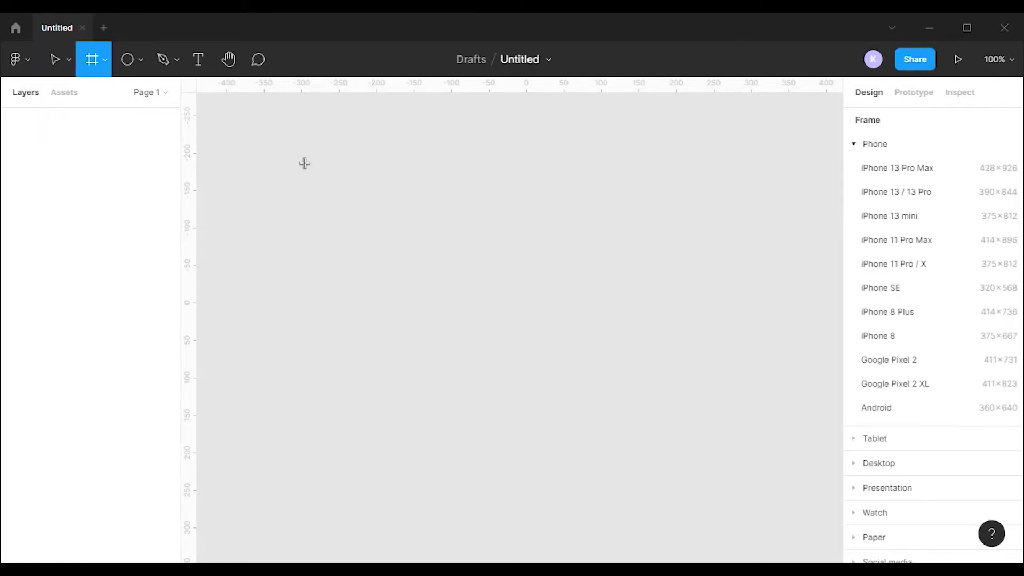
{"action": "mouse_move", "coordinate": [293, 144]}
{"action": "left_mouse_down"}
{"action": "mouse_move", "coordinate": [669, 411]}
{"action": "mouse_move", "coordinate": [687, 489]}
{"action": "mouse_move", "coordinate": [715, 516]}
{"action": "left_mouse_up"}
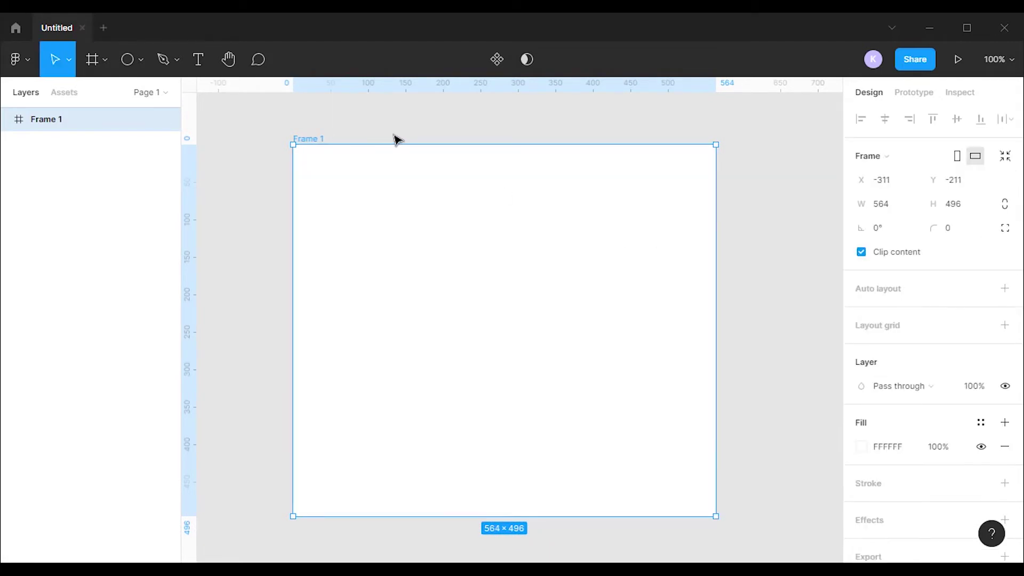
{"action": "left_click", "coordinate": [860, 446]}
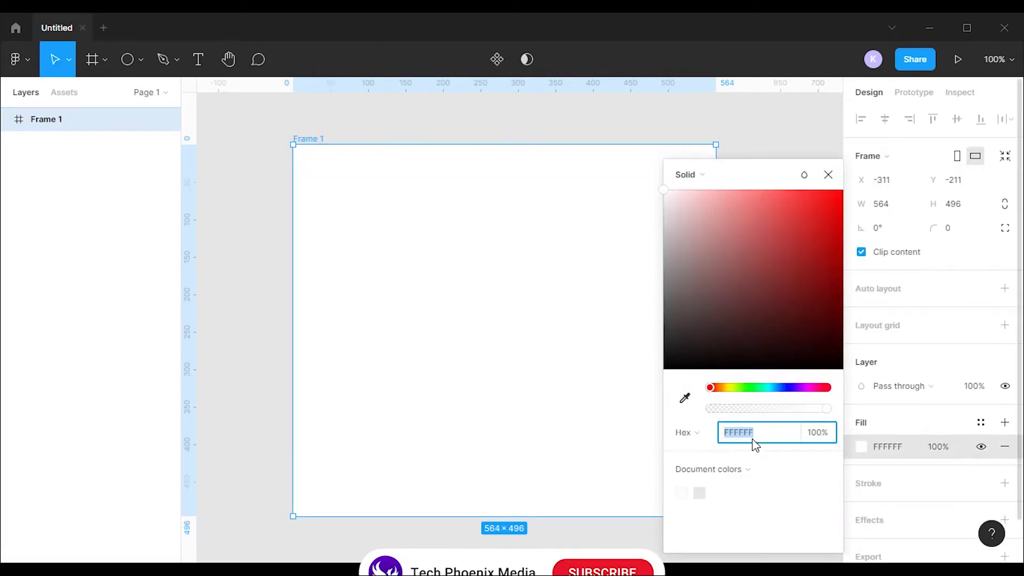
{"action": "type", "text": "120E29"}
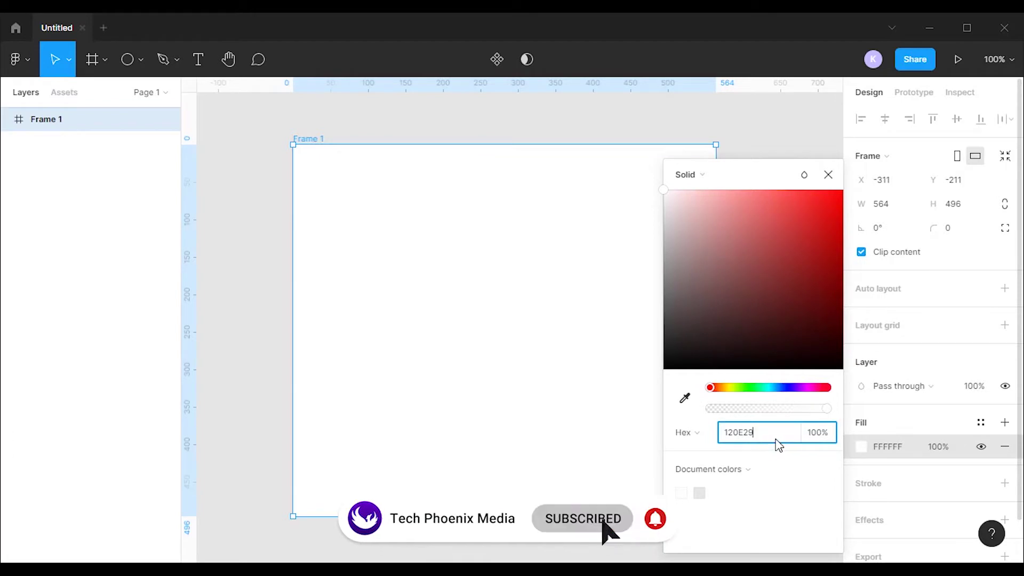
{"action": "key", "text": "Return"}
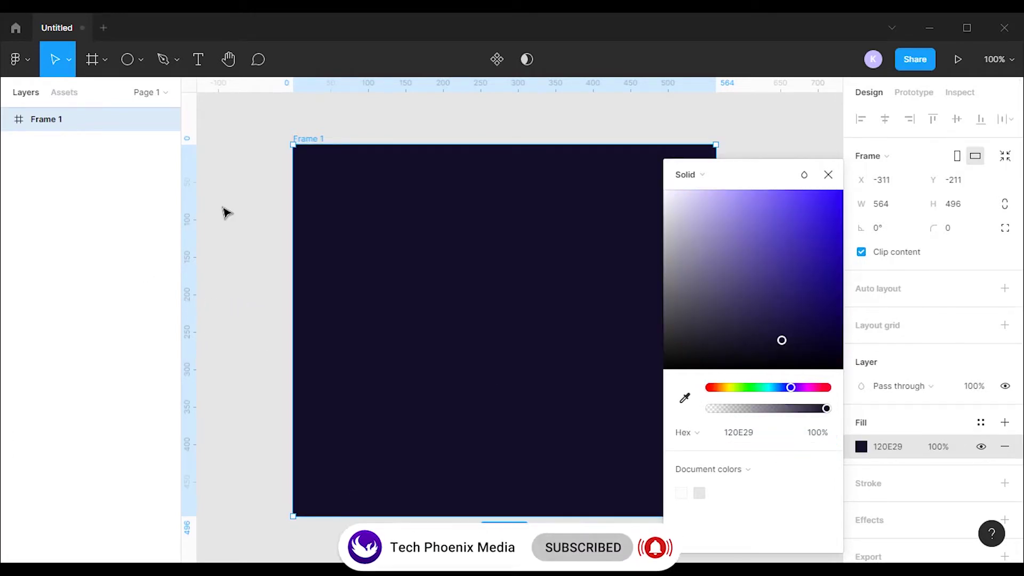
{"action": "left_click", "coordinate": [224, 213]}
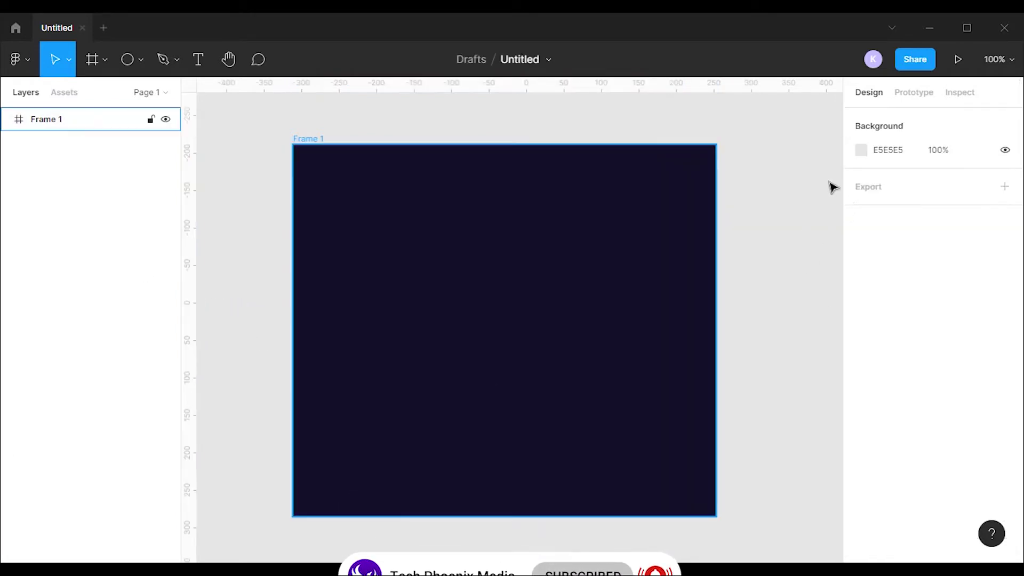
Draw a 250×247 rectangle and centre it vertically and horizontally in the frame.
{"action": "left_click", "coordinate": [142, 61]}
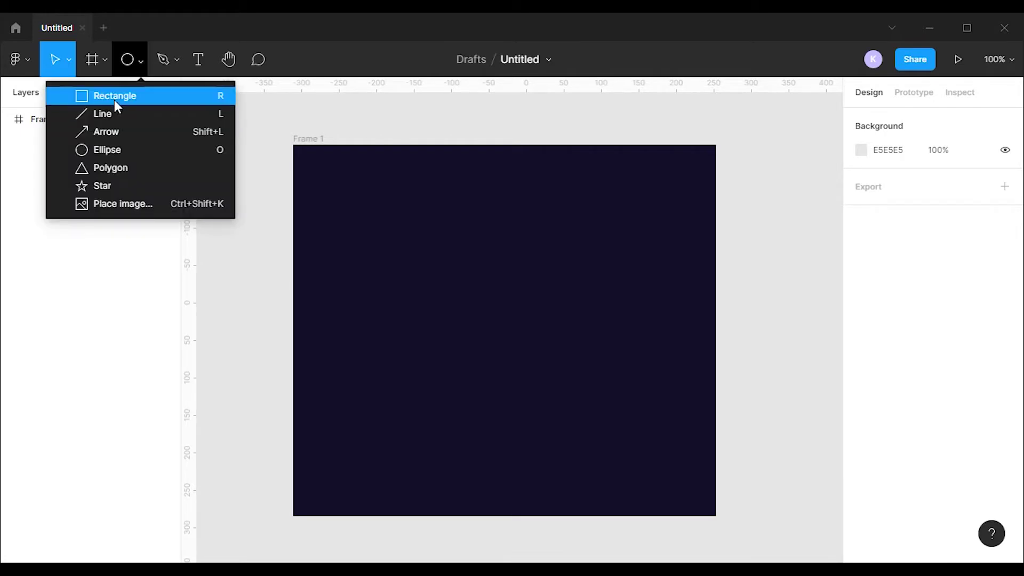
{"action": "left_click", "coordinate": [114, 100]}
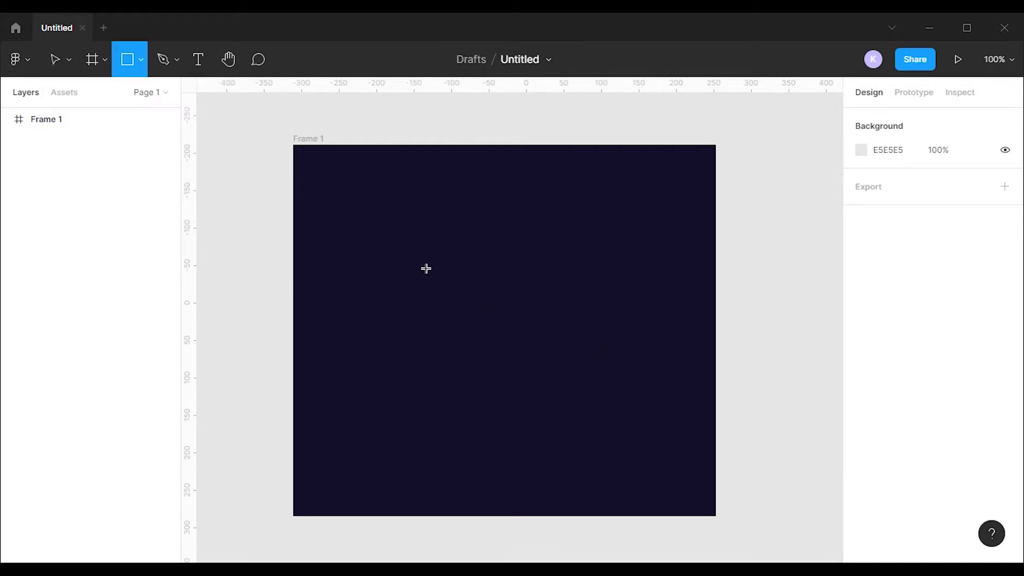
{"action": "mouse_move", "coordinate": [412, 238]}
{"action": "left_mouse_down"}
{"action": "mouse_move", "coordinate": [570, 406]}
{"action": "mouse_move", "coordinate": [604, 415]}
{"action": "mouse_move", "coordinate": [599, 424]}
{"action": "left_mouse_up"}
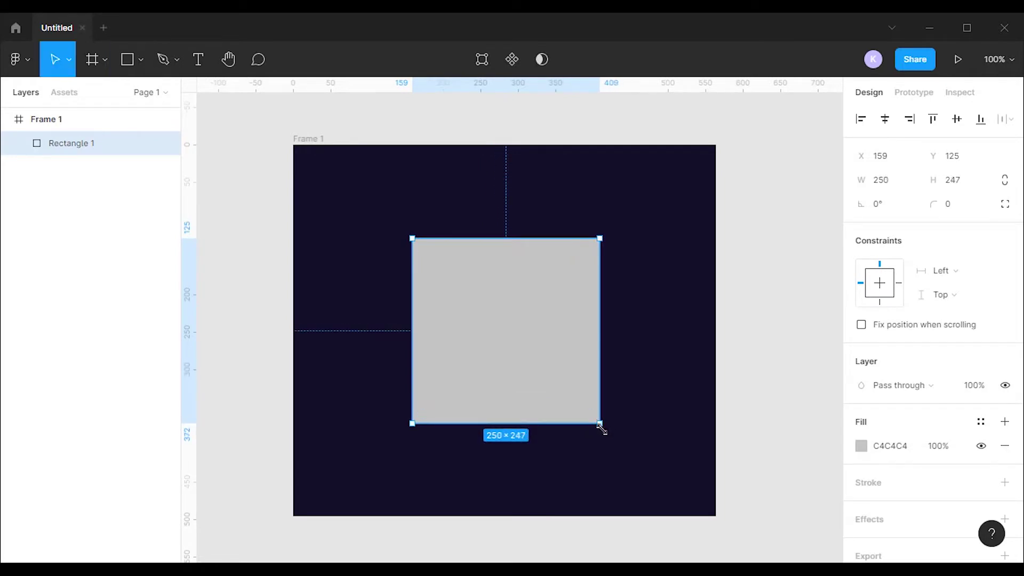
{"action": "left_click", "coordinate": [885, 121]}
{"action": "left_click", "coordinate": [885, 126]}
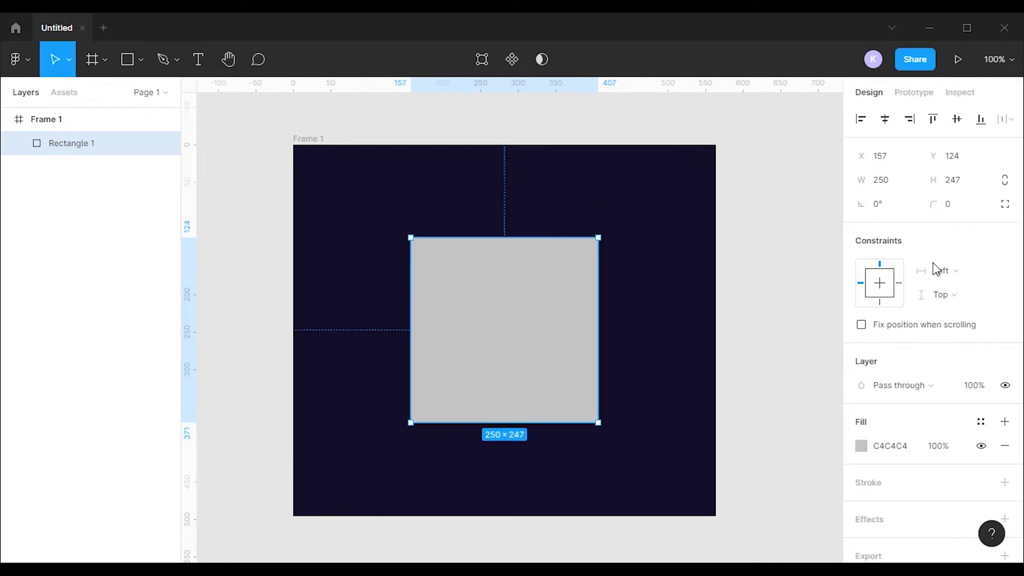
Round the rectangle's corners to a radius of 10.
{"action": "left_click", "coordinate": [953, 205]}
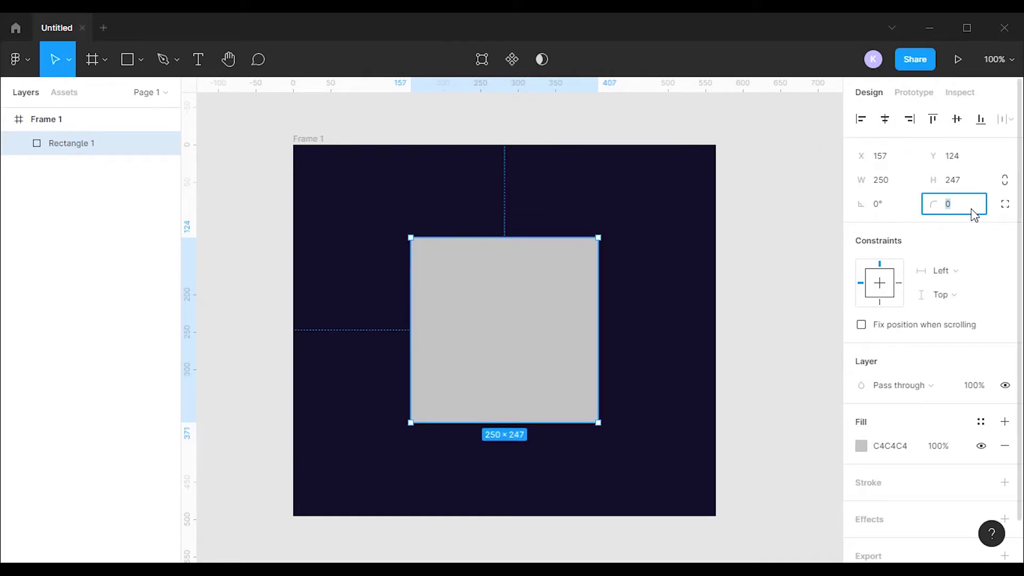
{"action": "type", "text": "10"}
{"action": "key", "text": "Return"}
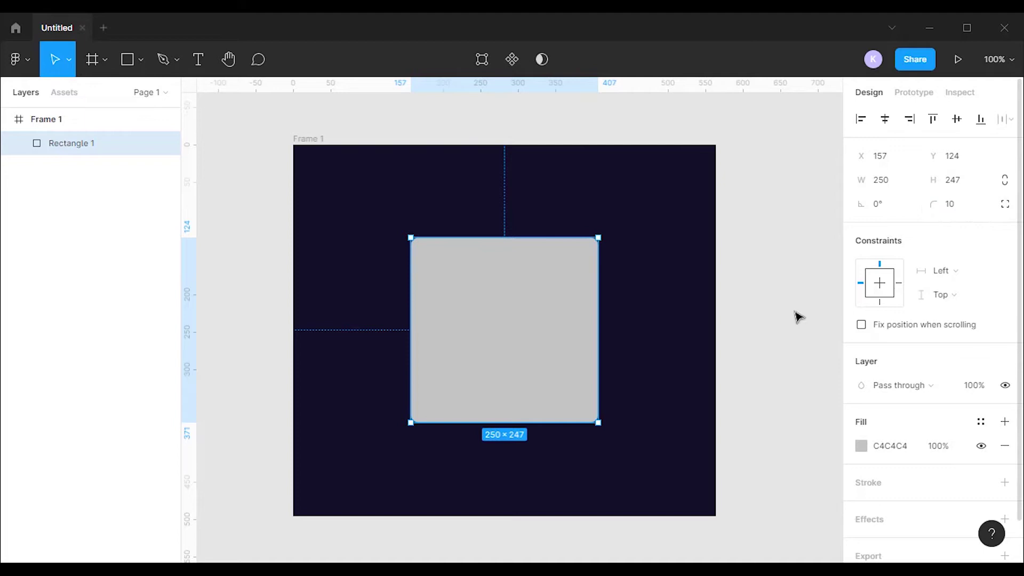
{"action": "left_click", "coordinate": [789, 318]}
{"action": "left_click", "coordinate": [502, 318]}
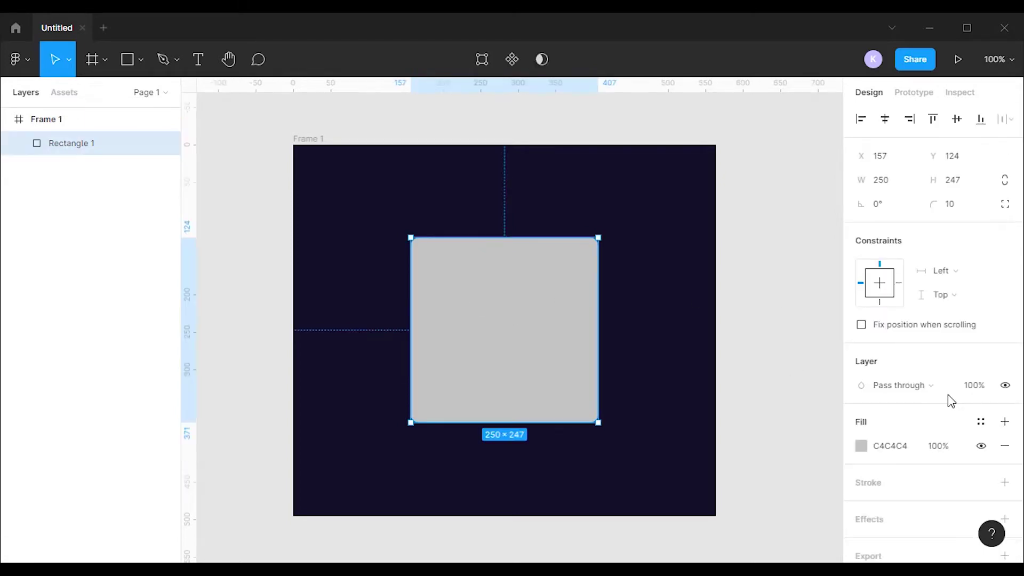
Change the rectangle's fill to a linear gradient running diagonally corner to corner.
{"action": "scroll", "coordinate": [943, 400], "scroll_direction": "down", "scroll_amount": 1}
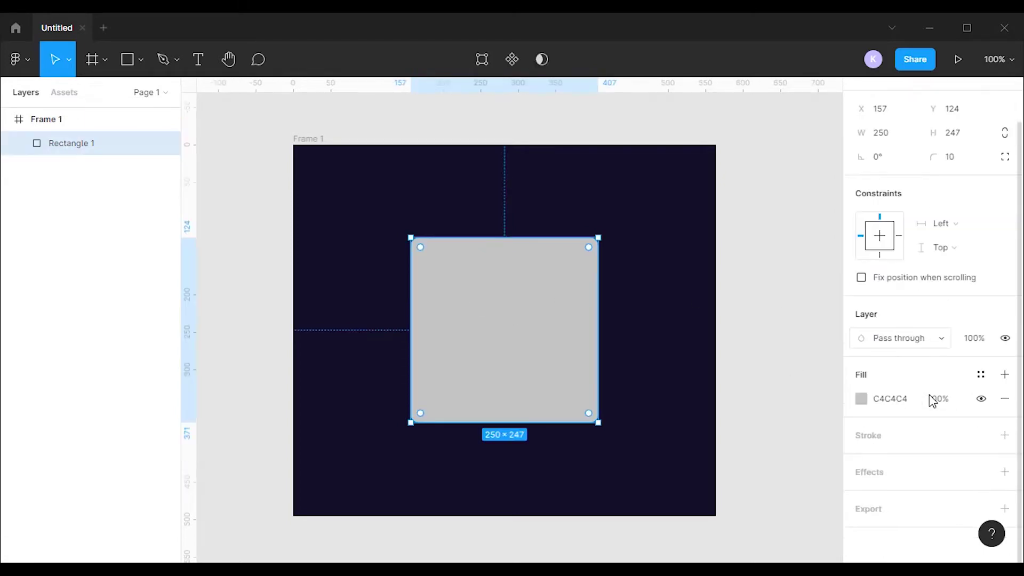
{"action": "left_click", "coordinate": [860, 399]}
{"action": "left_click", "coordinate": [702, 173]}
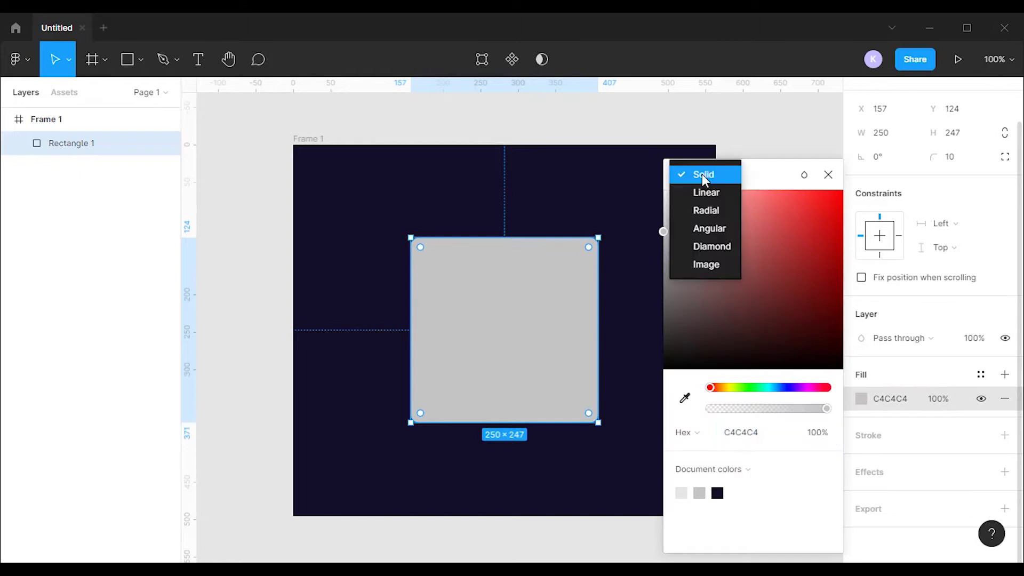
{"action": "left_click", "coordinate": [709, 197]}
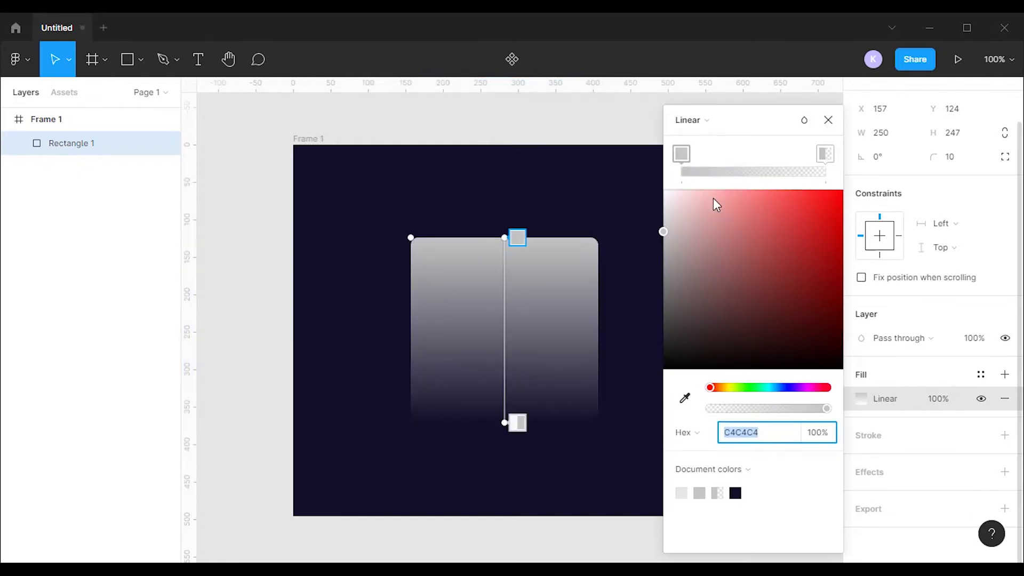
{"action": "left_click_drag", "start_coordinate": [506, 237], "coordinate": [411, 244]}
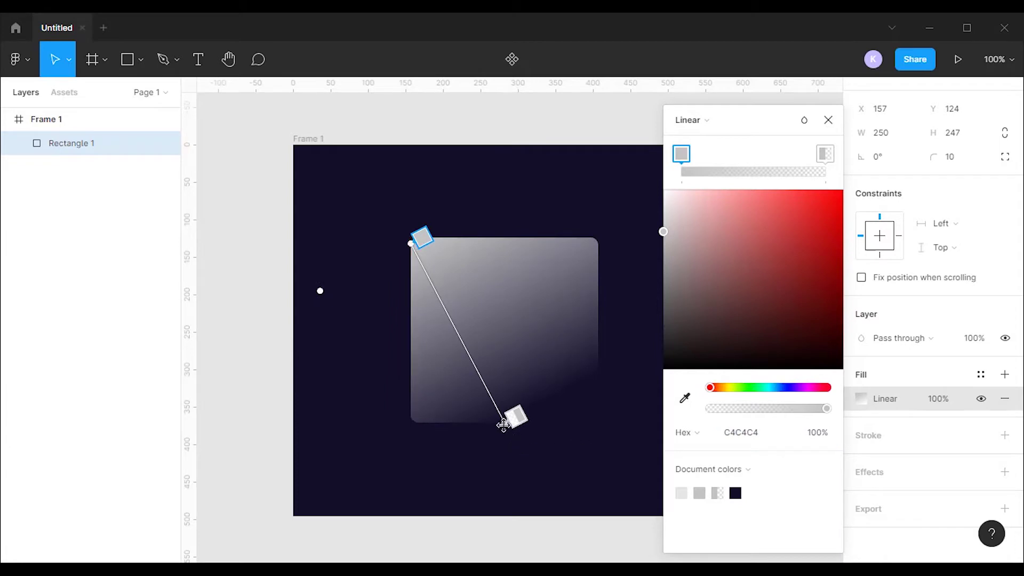
{"action": "left_click_drag", "start_coordinate": [505, 422], "coordinate": [507, 424]}
{"action": "left_click_drag", "start_coordinate": [585, 416], "coordinate": [589, 412]}
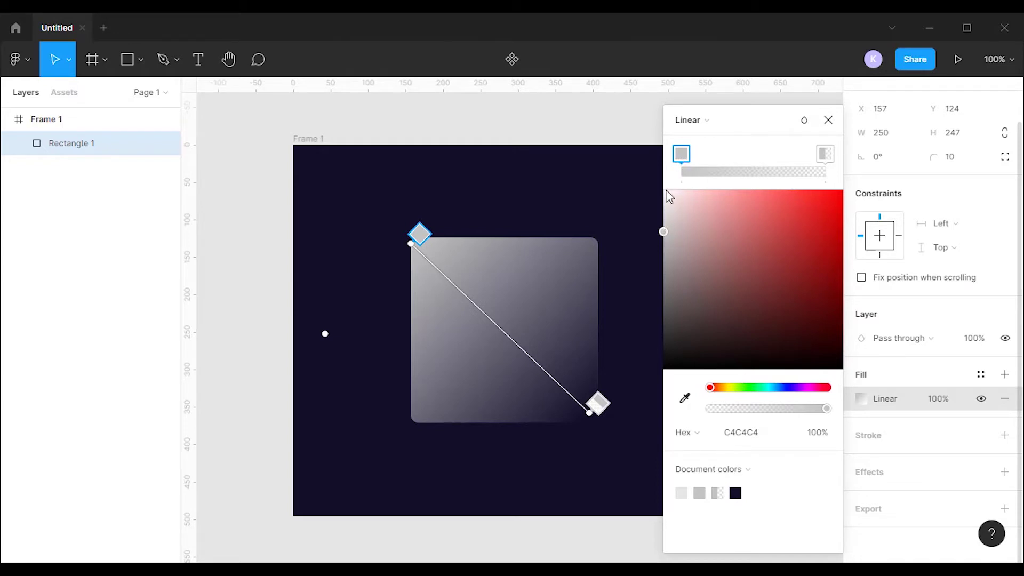
Make both gradient stops white FFFFFF at low opacity, about 11% and 5%.
{"action": "left_click_drag", "start_coordinate": [664, 231], "coordinate": [659, 187]}
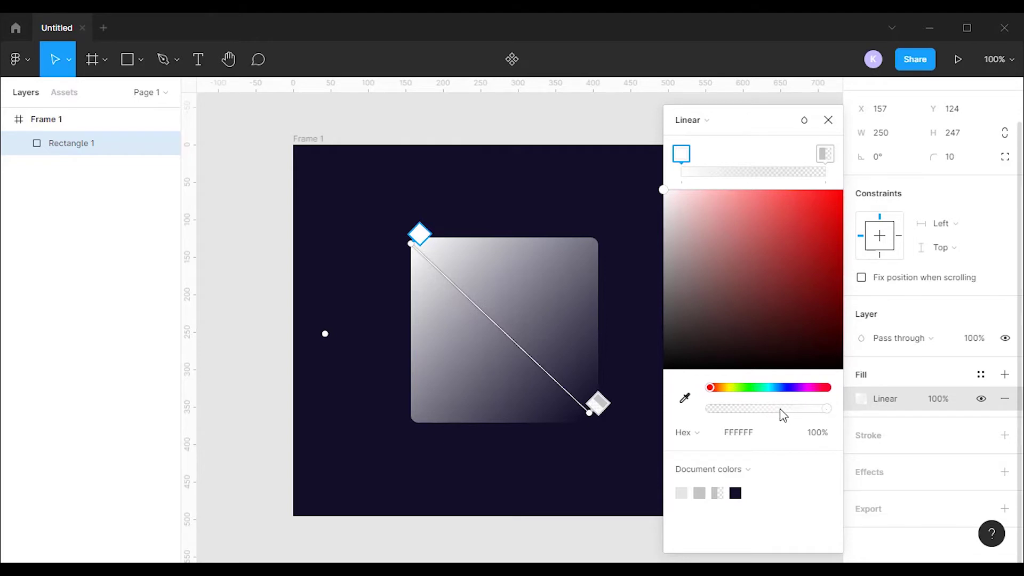
{"action": "left_click_drag", "start_coordinate": [780, 409], "coordinate": [726, 417]}
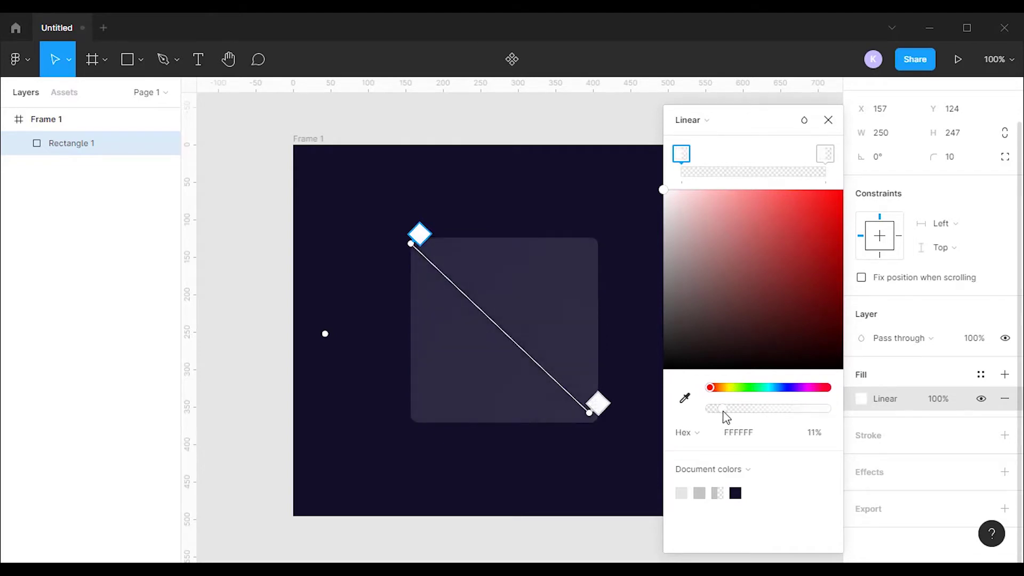
{"action": "left_click", "coordinate": [826, 155]}
{"action": "left_click_drag", "start_coordinate": [724, 412], "coordinate": [720, 411]}
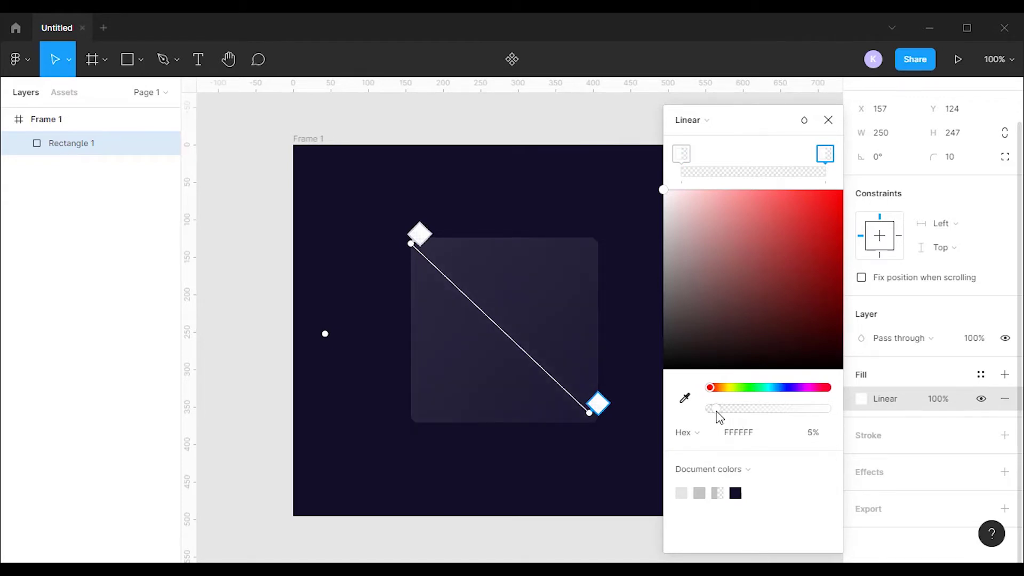
{"action": "key", "text": "Escape"}
Add a white stroke to the rectangle and switch it to a linear gradient.
{"action": "left_click", "coordinate": [1002, 435]}
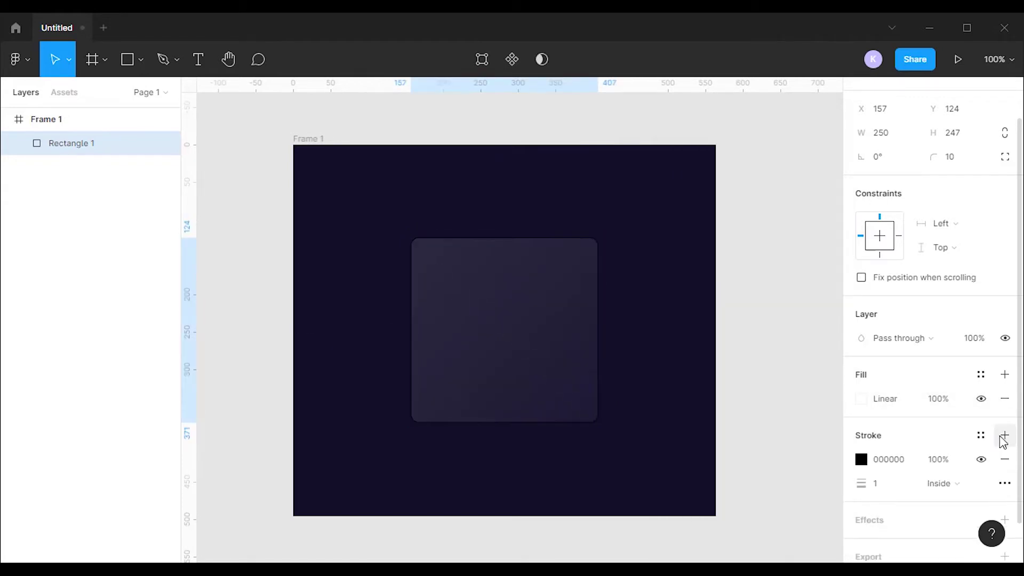
{"action": "left_click", "coordinate": [909, 459]}
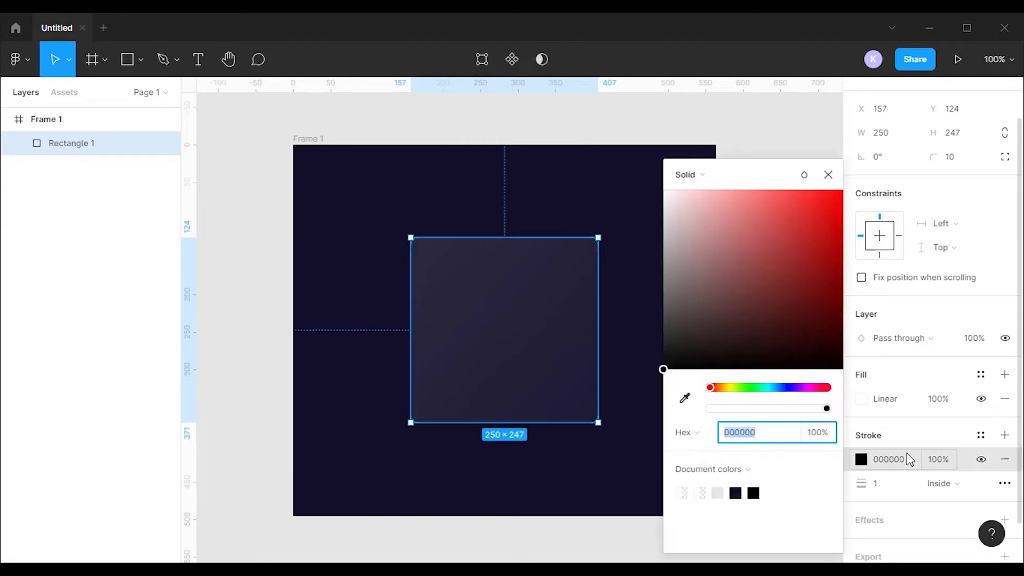
{"action": "left_click", "coordinate": [663, 190]}
{"action": "left_click", "coordinate": [711, 175]}
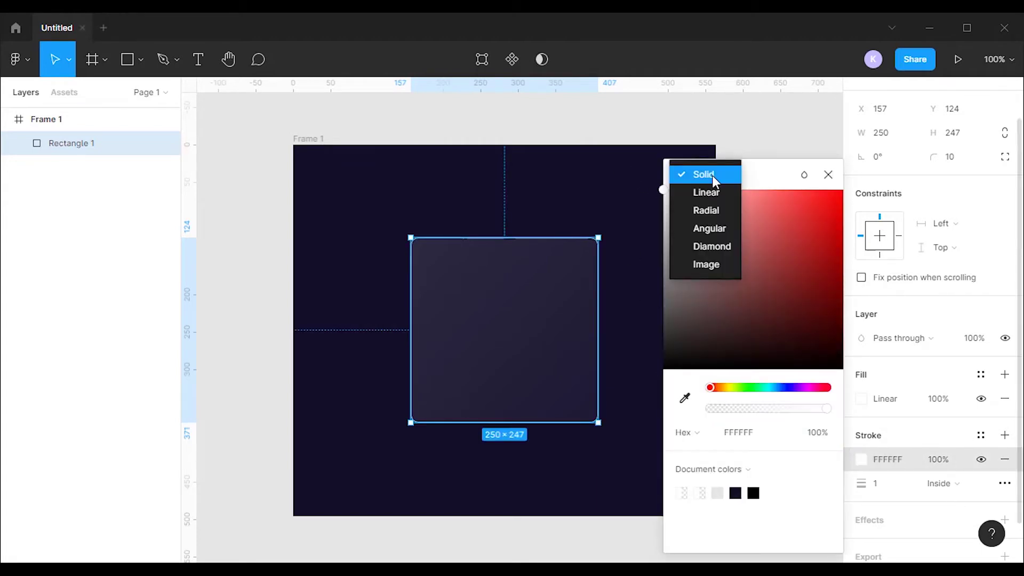
{"action": "left_click", "coordinate": [712, 192]}
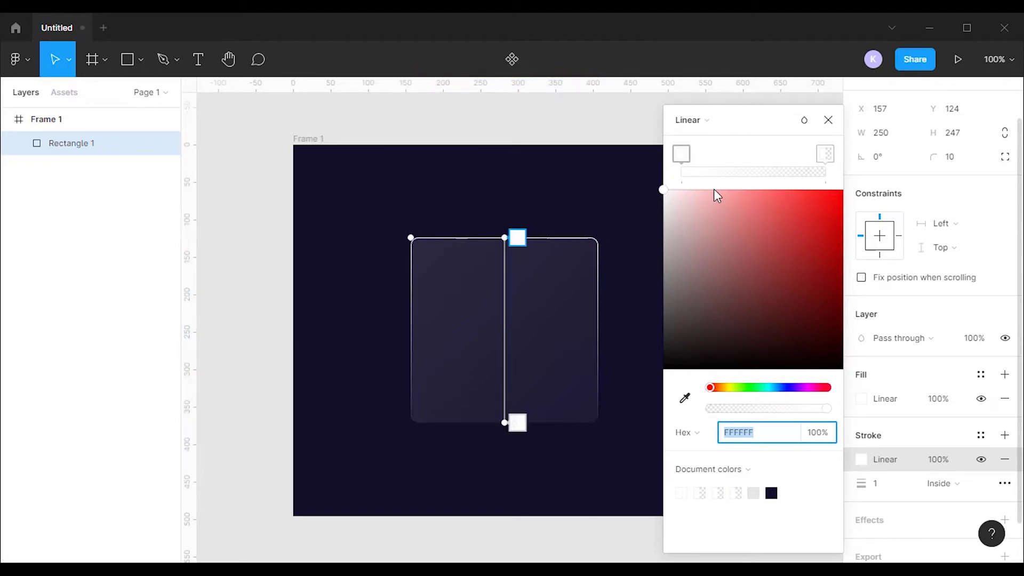
Run the stroke gradient diagonally across the card and fade one stop to 45% opacity.
{"action": "left_click_drag", "start_coordinate": [503, 239], "coordinate": [417, 251]}
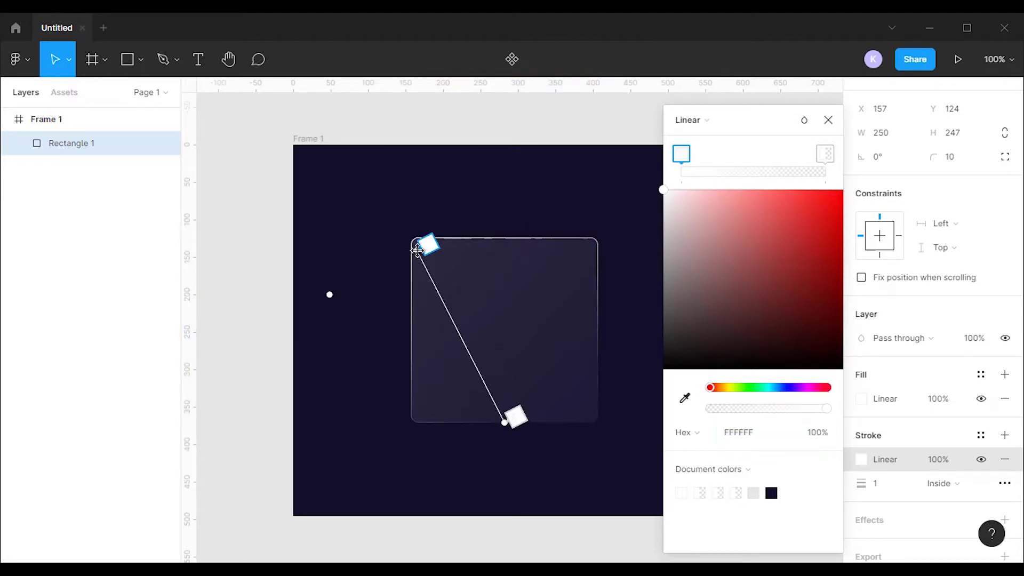
{"action": "left_click_drag", "start_coordinate": [504, 422], "coordinate": [536, 385]}
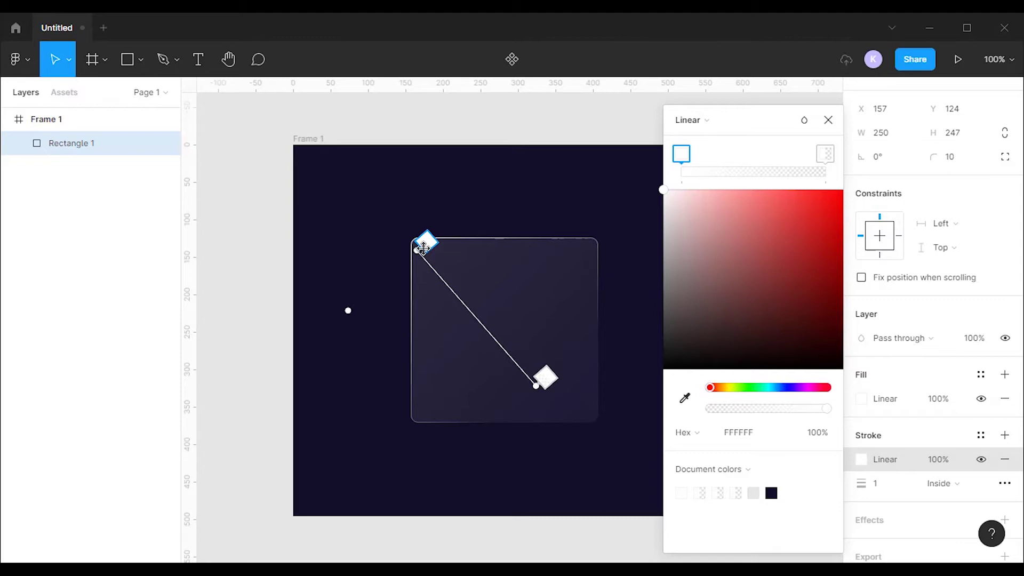
{"action": "left_click_drag", "start_coordinate": [416, 248], "coordinate": [422, 247]}
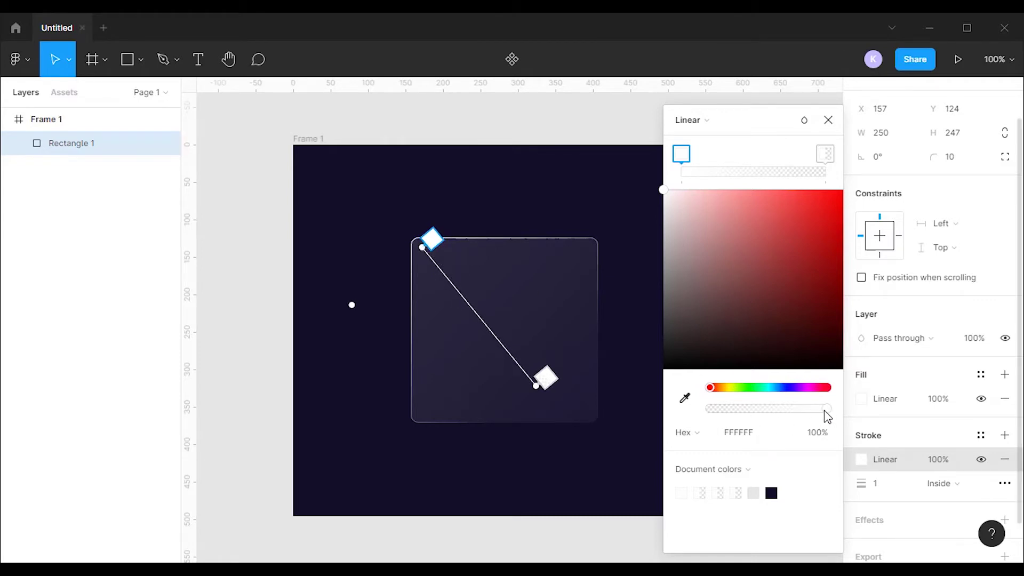
{"action": "left_click_drag", "start_coordinate": [825, 411], "coordinate": [762, 411]}
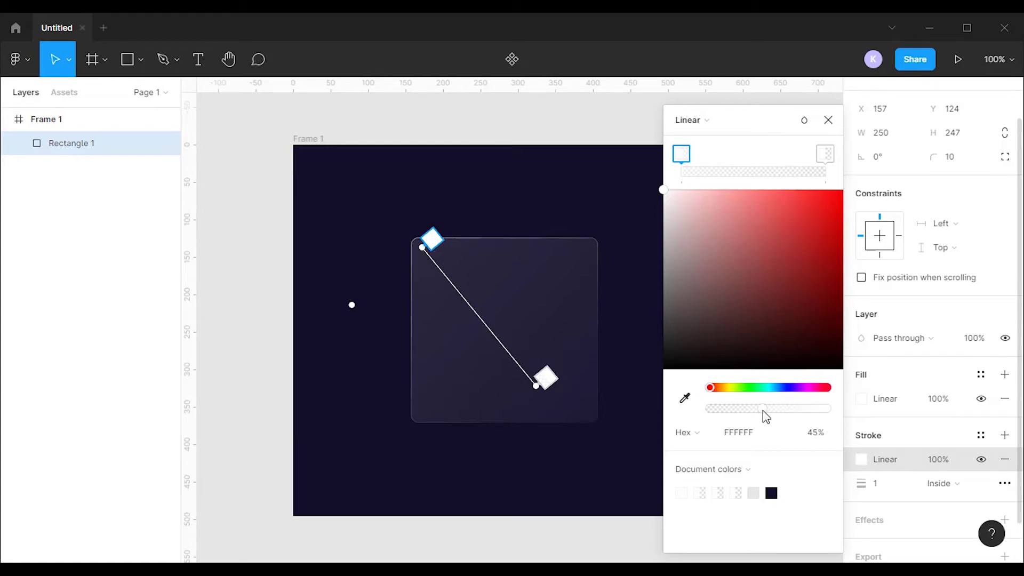
Import sunny.png into the card and resize it to 74×74 near the top centre.
{"action": "key", "text": "alt+Tab"}
{"action": "left_click_drag", "start_coordinate": [193, 214], "coordinate": [637, 235]}
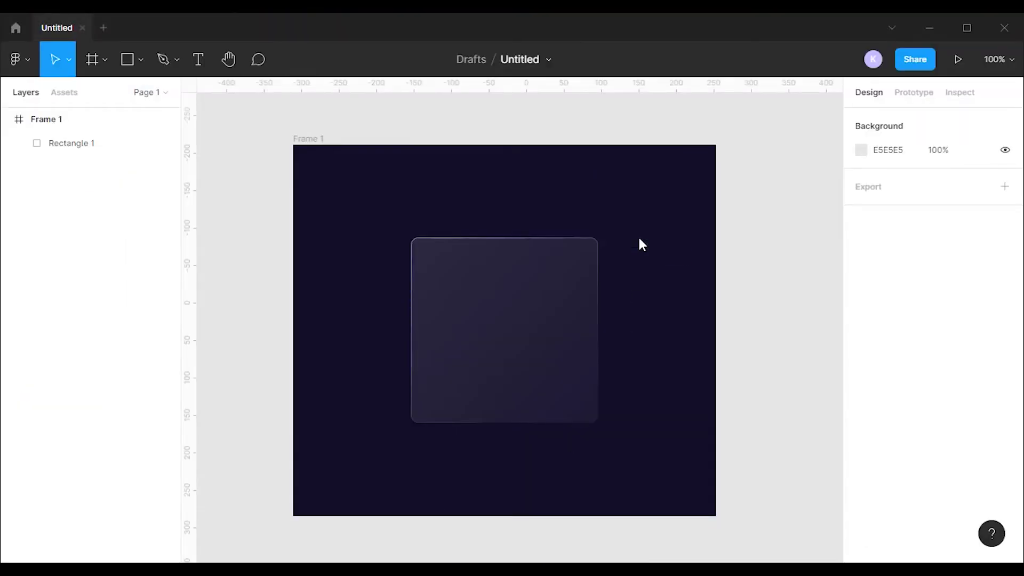
{"action": "left_click_drag", "start_coordinate": [571, 259], "coordinate": [477, 338]}
{"action": "left_click_drag", "start_coordinate": [716, 144], "coordinate": [501, 299]}
{"action": "key", "text": "Escape"}
{"action": "key", "text": "Escape"}
Add the text '28' below the sun icon, centred horizontally.
{"action": "left_click", "coordinate": [194, 56]}
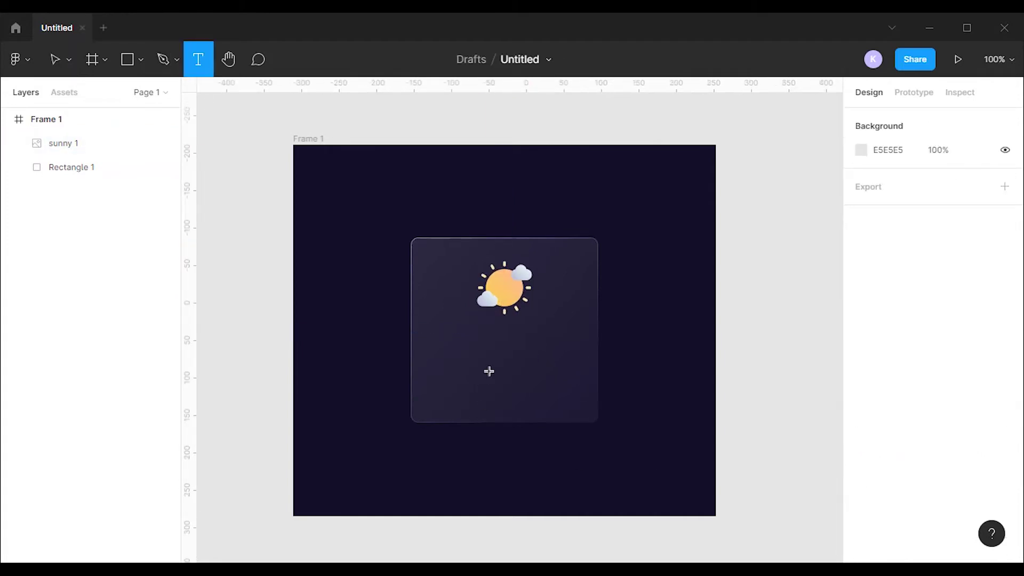
{"action": "left_click", "coordinate": [484, 343]}
{"action": "type", "text": "28"}
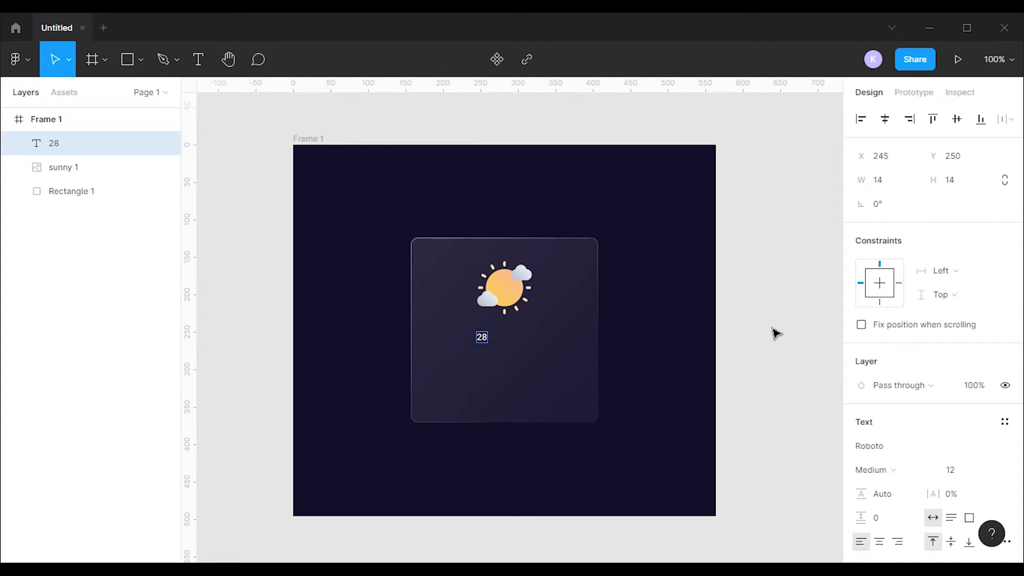
{"action": "key", "text": "Escape"}
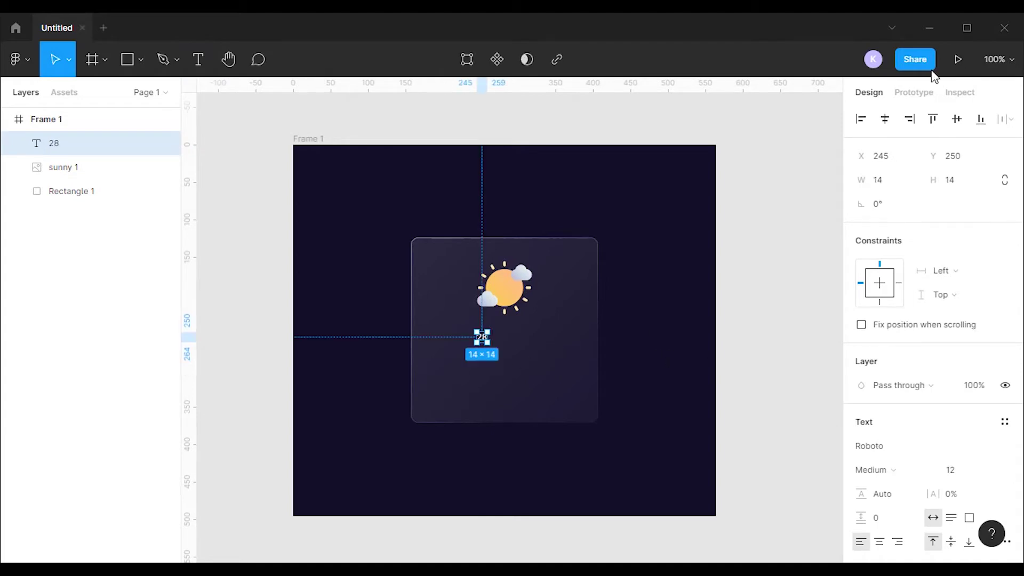
{"action": "left_click", "coordinate": [884, 118]}
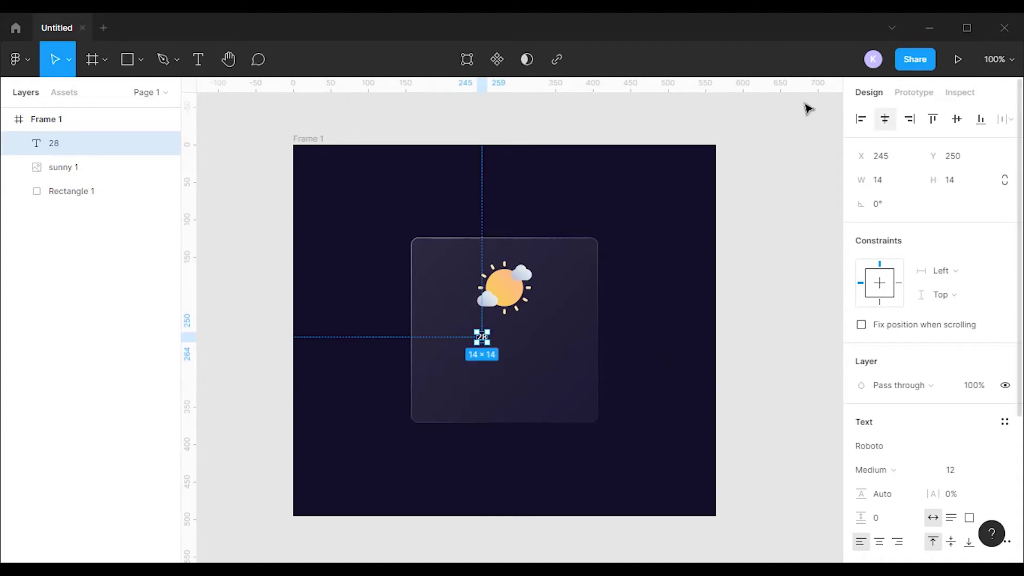
Make the 28 Bold at size 48 and centre it under the icon.
{"action": "left_click", "coordinate": [929, 467]}
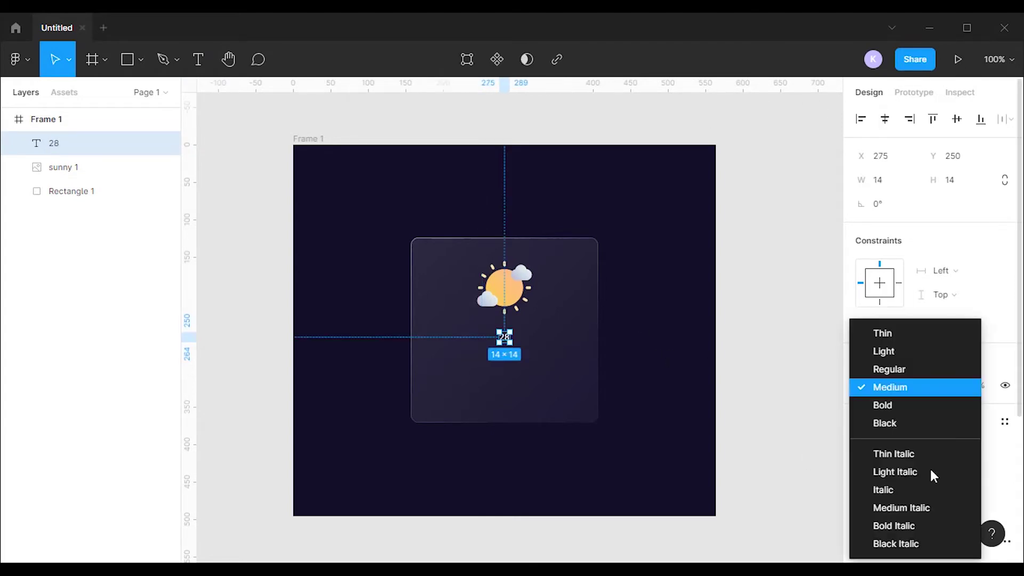
{"action": "left_click", "coordinate": [888, 404]}
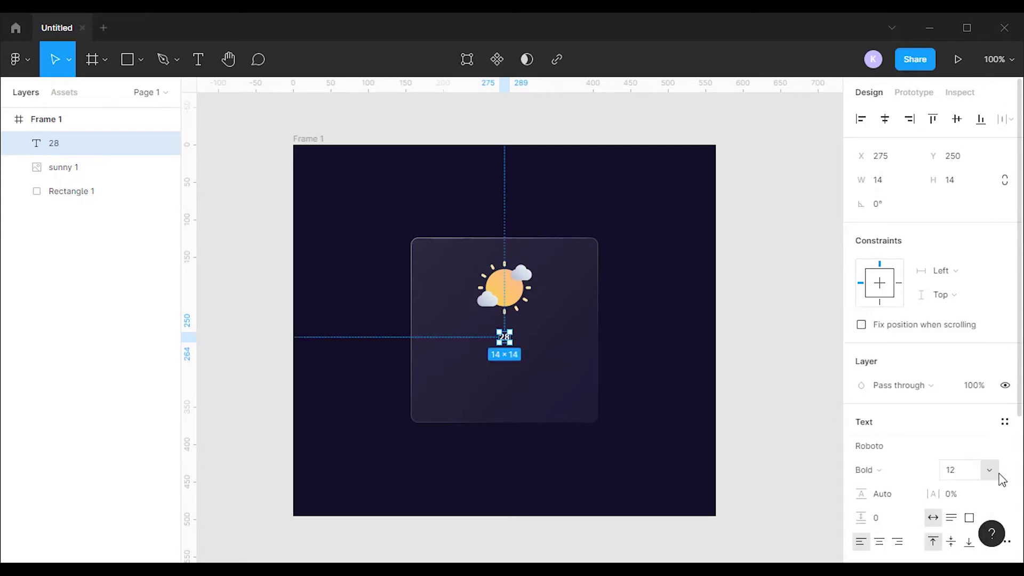
{"action": "left_click", "coordinate": [989, 470]}
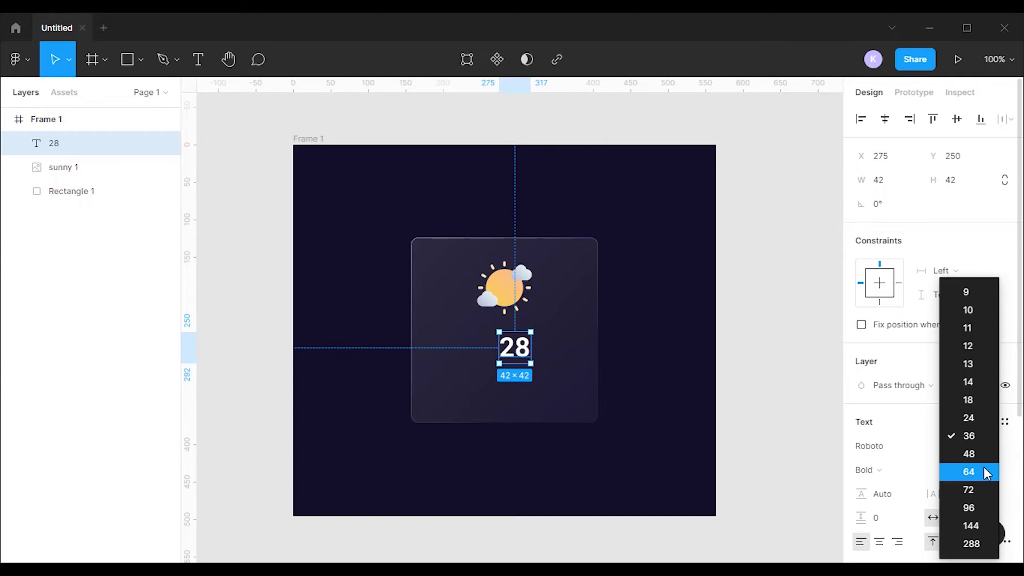
{"action": "left_click", "coordinate": [975, 457]}
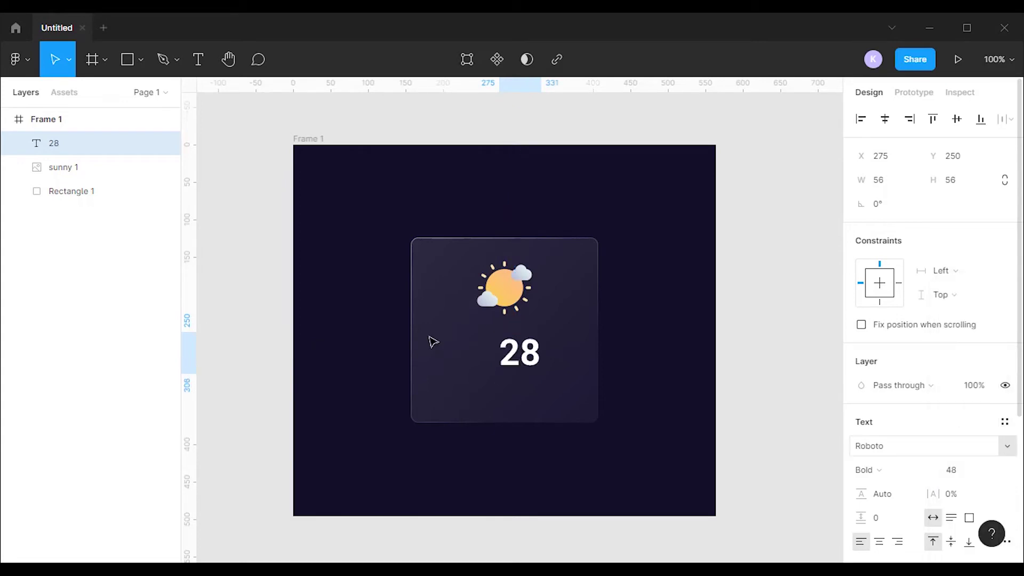
{"action": "mouse_move", "coordinate": [536, 354]}
{"action": "left_mouse_down"}
{"action": "mouse_move", "coordinate": [517, 353]}
{"action": "mouse_move", "coordinate": [527, 346]}
{"action": "left_mouse_up"}
{"action": "key", "text": "Escape"}
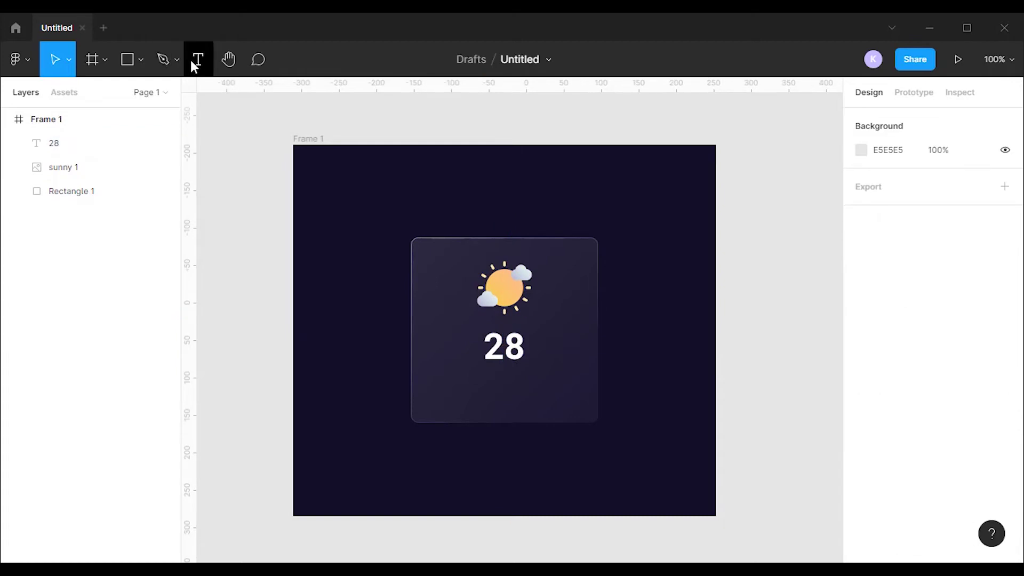
Add the text 'Kerala, India' near the bottom of the card.
{"action": "left_click", "coordinate": [192, 60]}
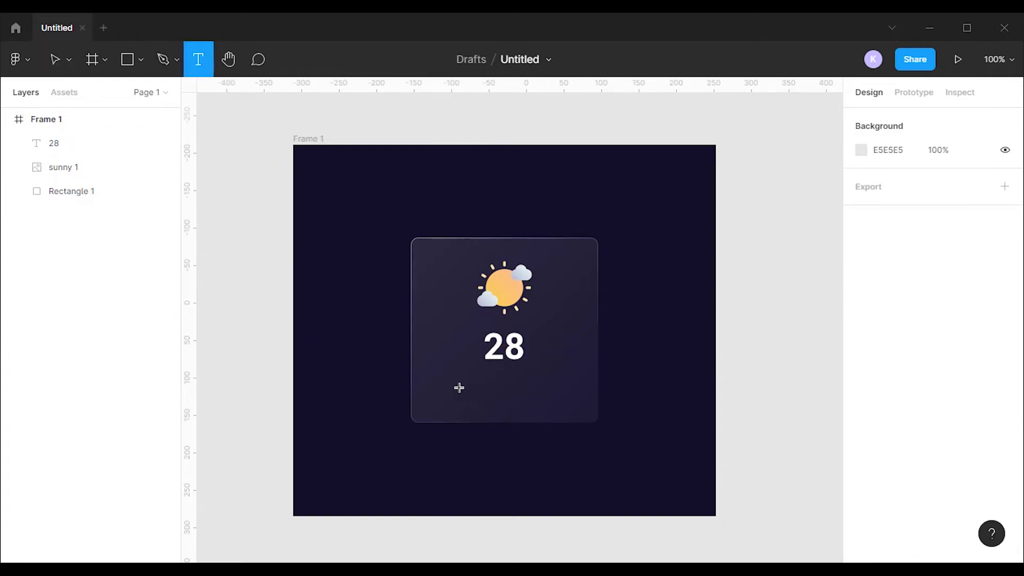
{"action": "left_click", "coordinate": [459, 397]}
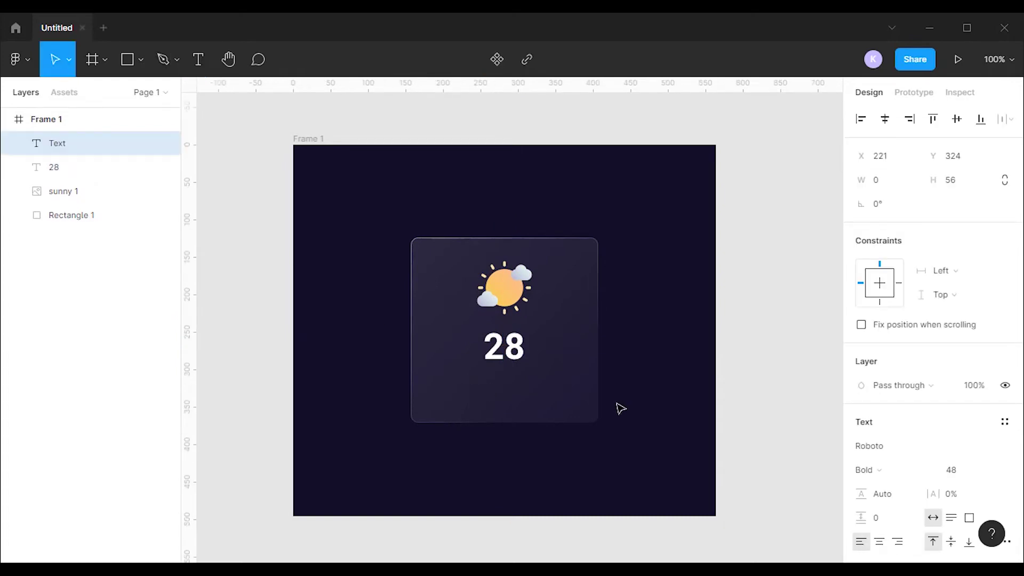
{"action": "type", "text": "Kera"}
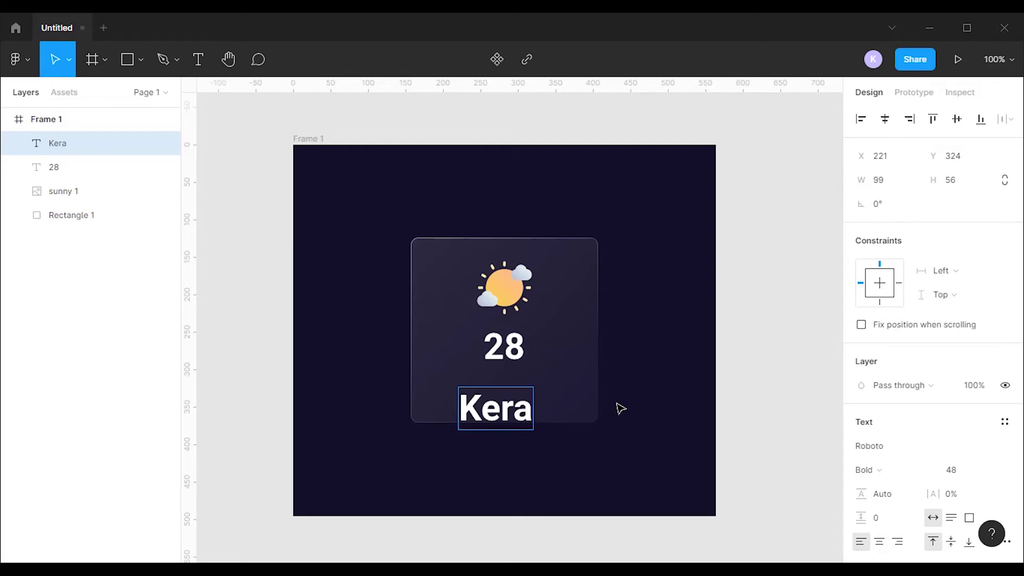
{"action": "type", "text": "la,"}
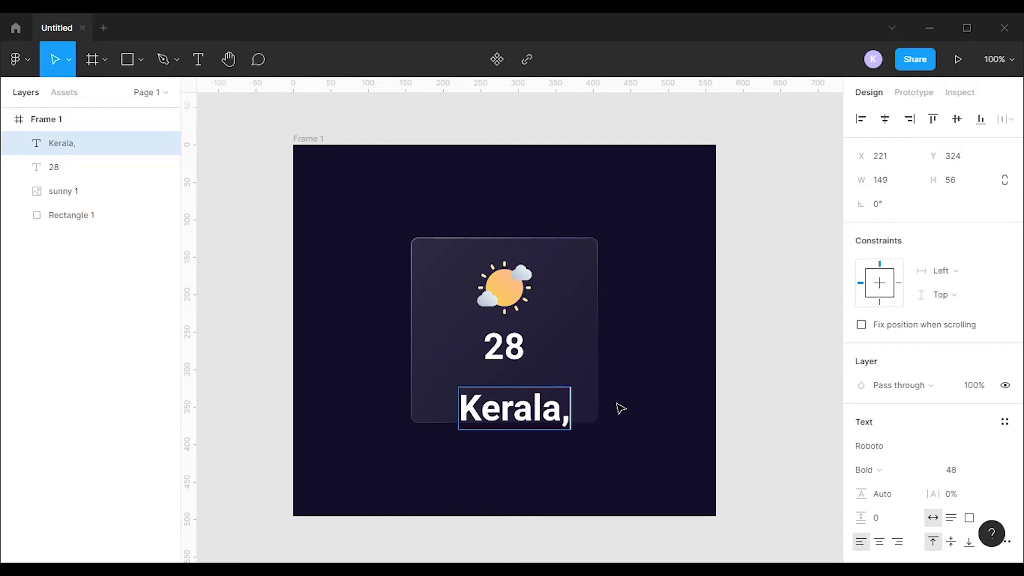
{"action": "type", "text": " India"}
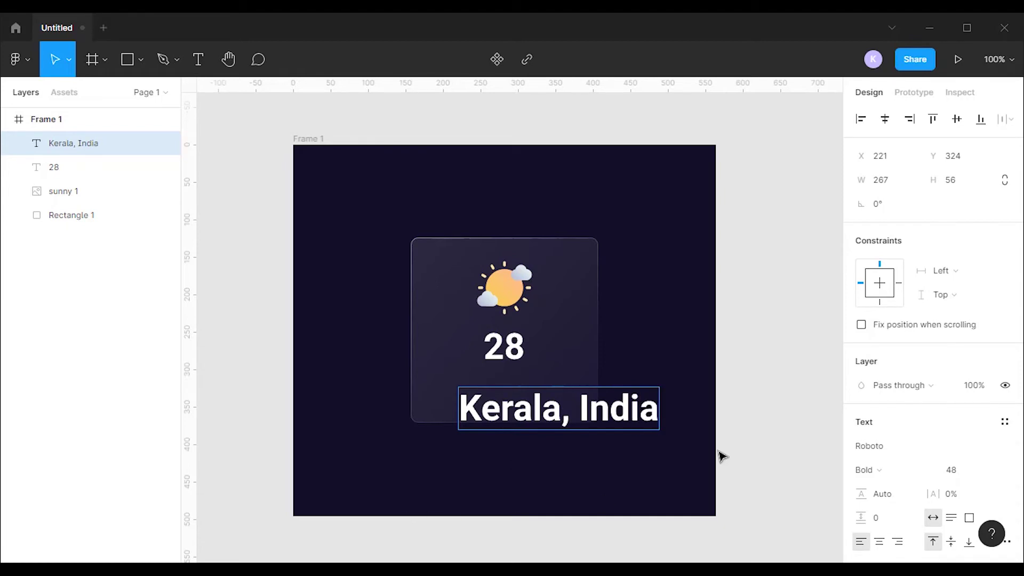
{"action": "key", "text": "Escape"}
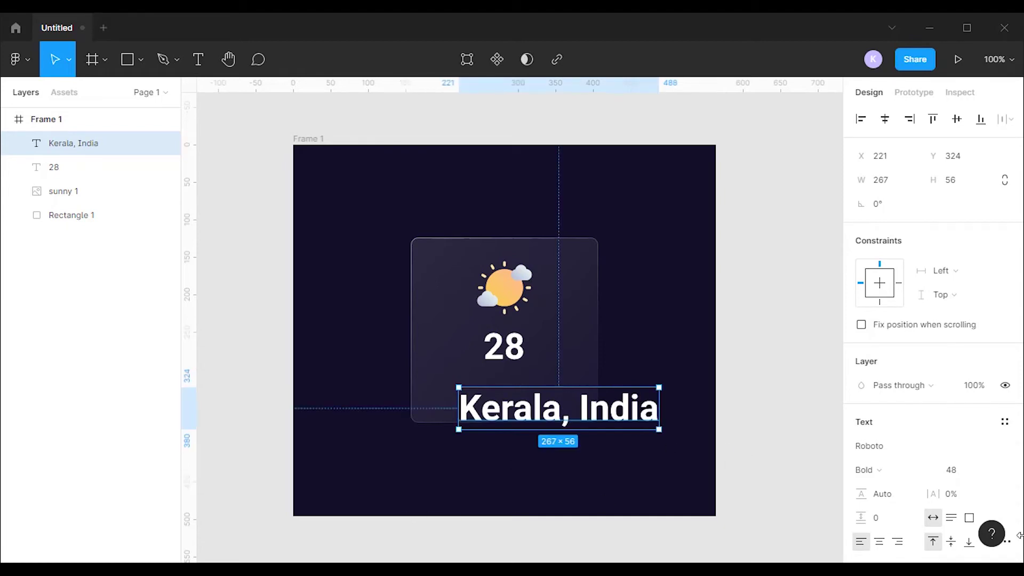
Set 'Kerala, India' to Regular weight, size 18, centred under the 28.
{"action": "left_click", "coordinate": [930, 472]}
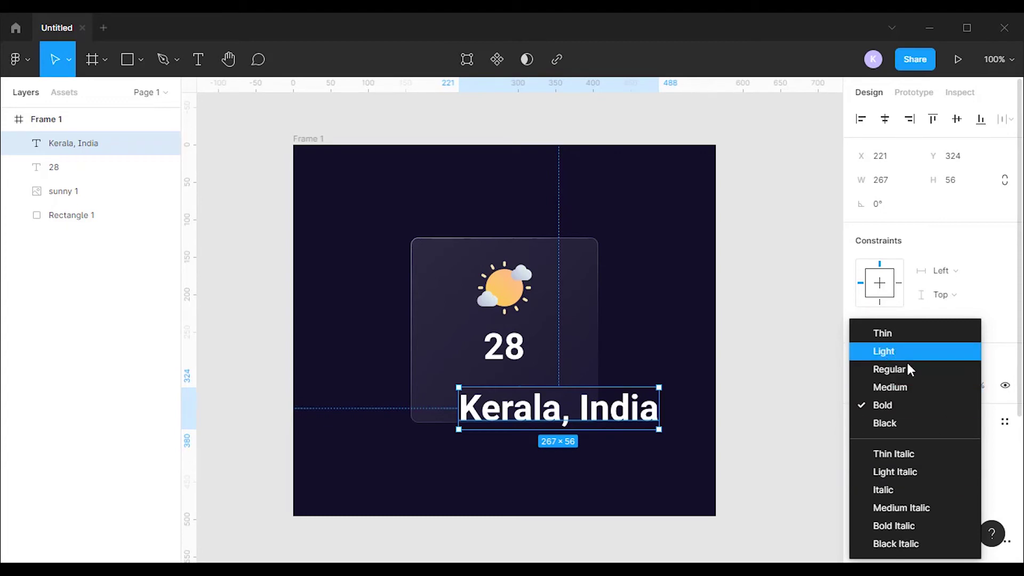
{"action": "left_click", "coordinate": [889, 369]}
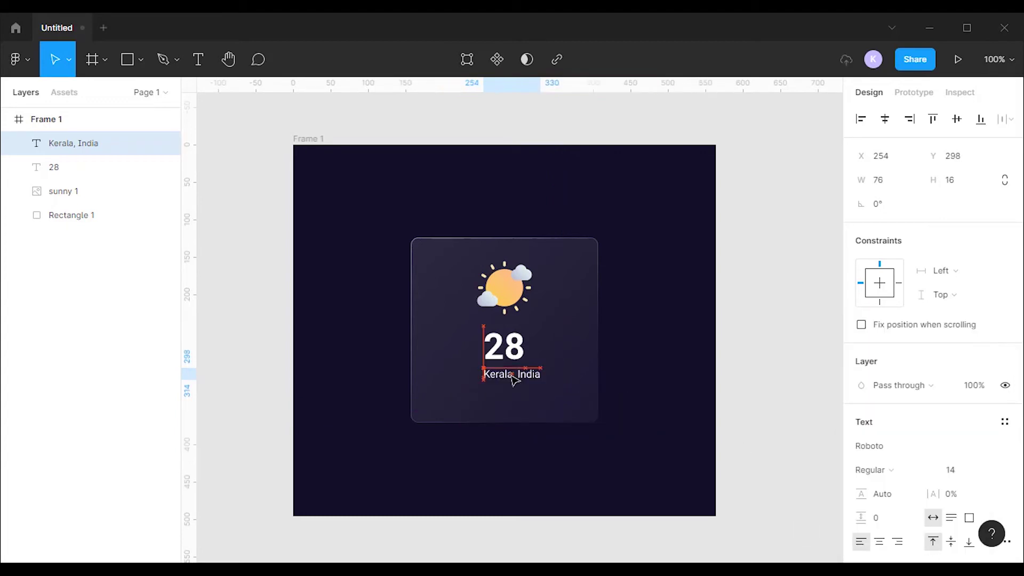
{"action": "left_click_drag", "start_coordinate": [516, 380], "coordinate": [507, 381]}
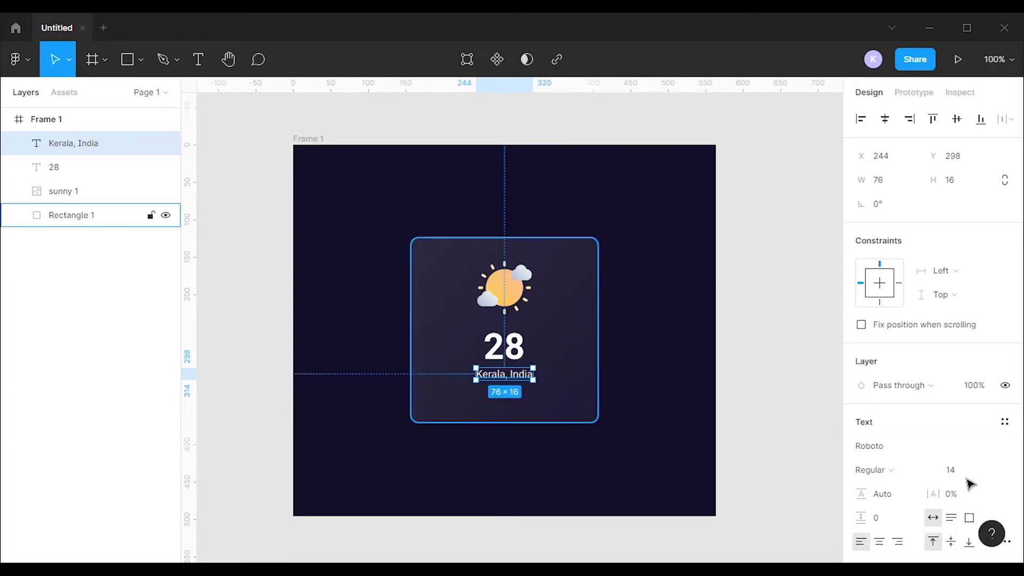
{"action": "left_click", "coordinate": [990, 472]}
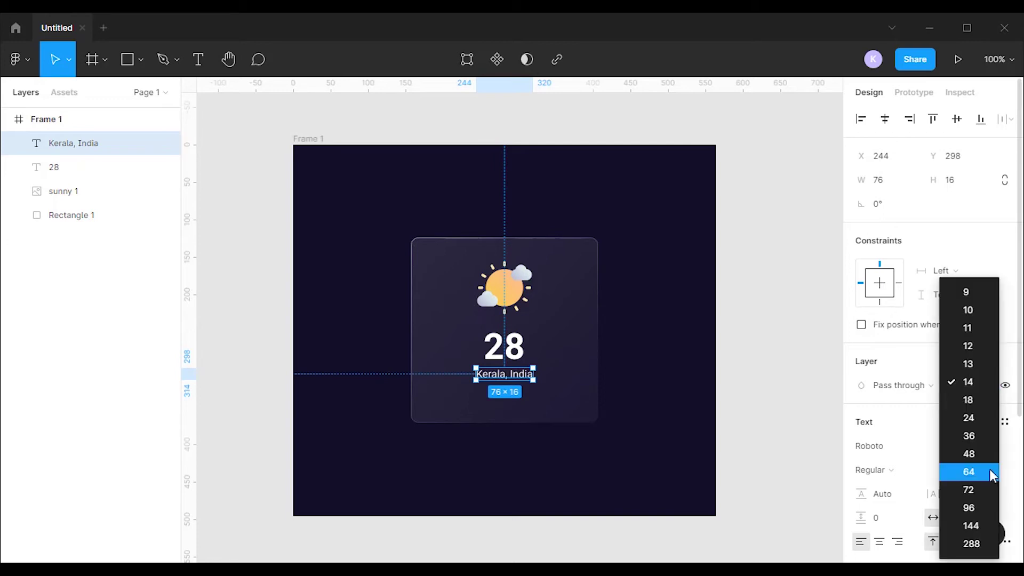
{"action": "left_click", "coordinate": [970, 405]}
{"action": "key", "text": "Escape"}
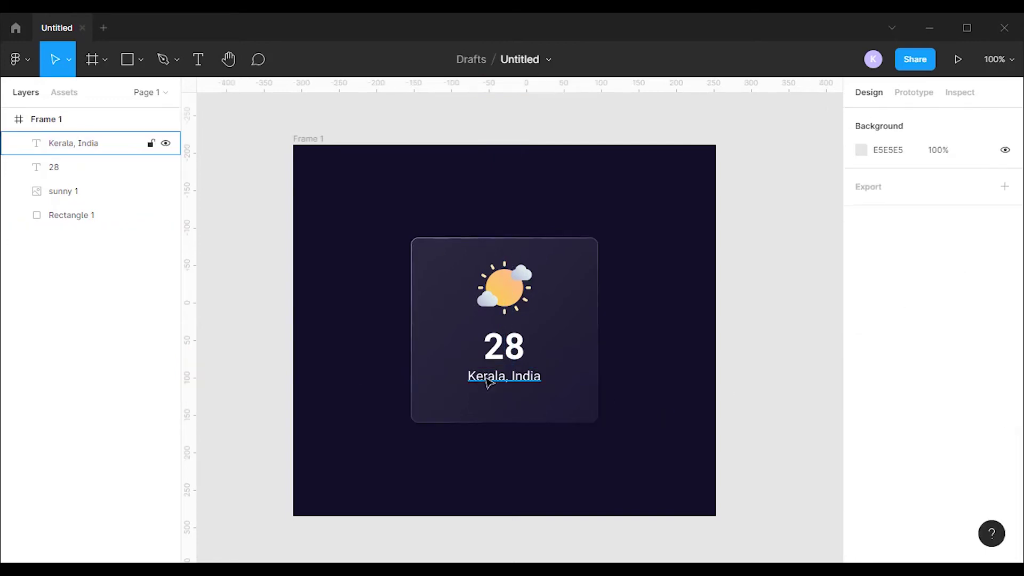
Add a small '0' degree mark at size 18 beside the 28.
{"action": "left_click", "coordinate": [197, 59]}
{"action": "left_click", "coordinate": [637, 357]}
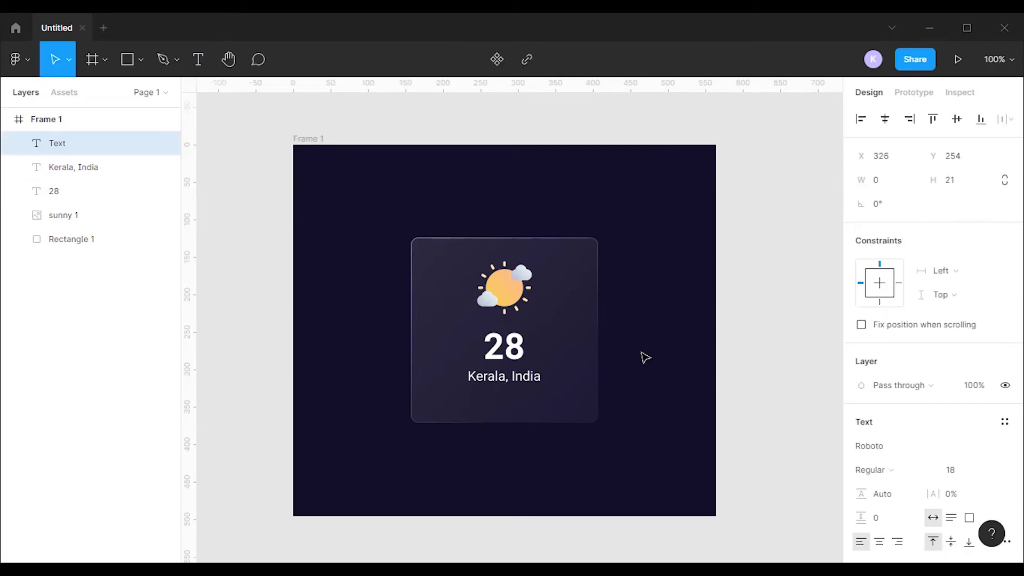
{"action": "type", "text": "0"}
{"action": "left_click", "coordinate": [990, 470]}
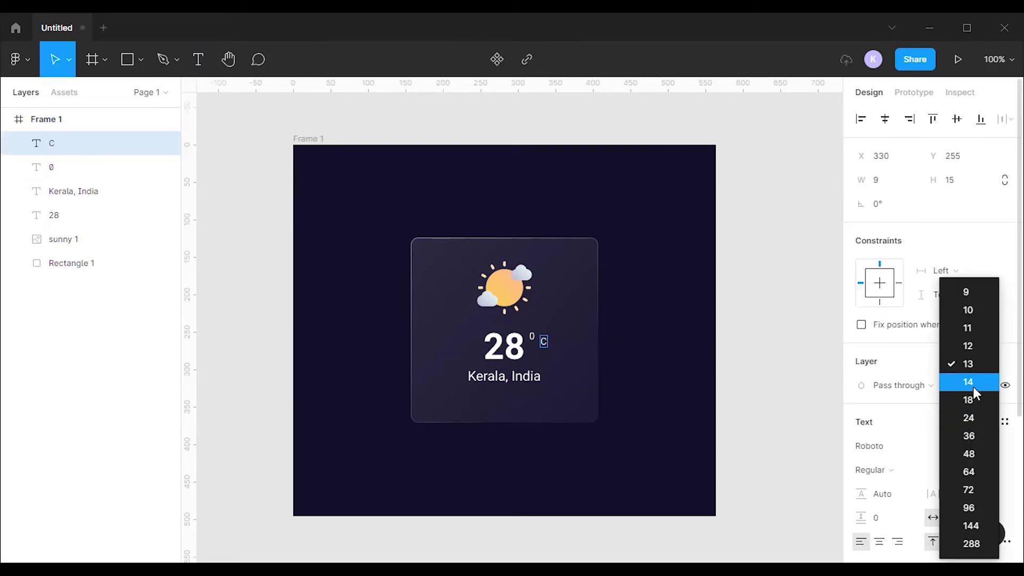
{"action": "left_click", "coordinate": [968, 400]}
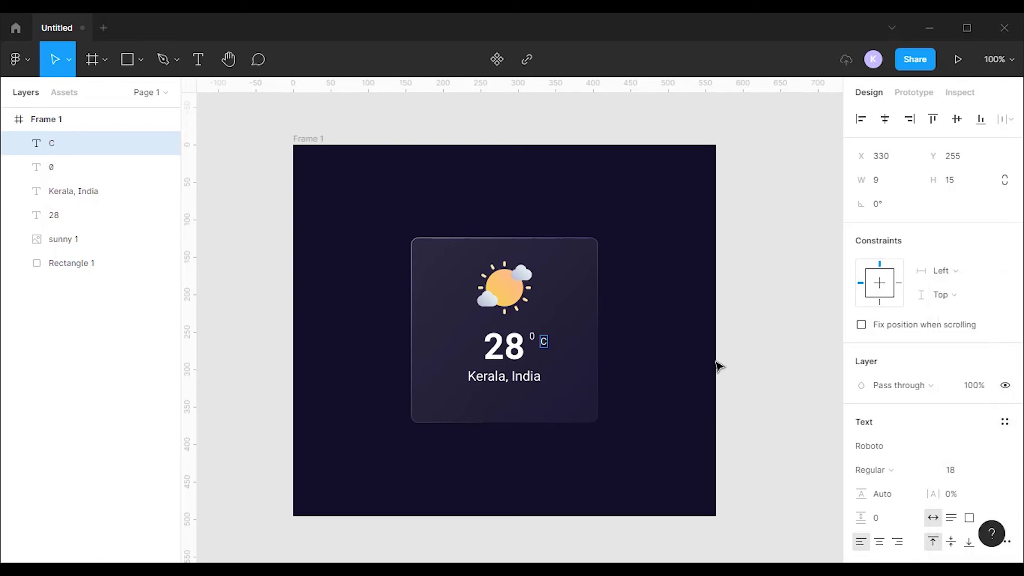
{"action": "key", "text": "Escape"}
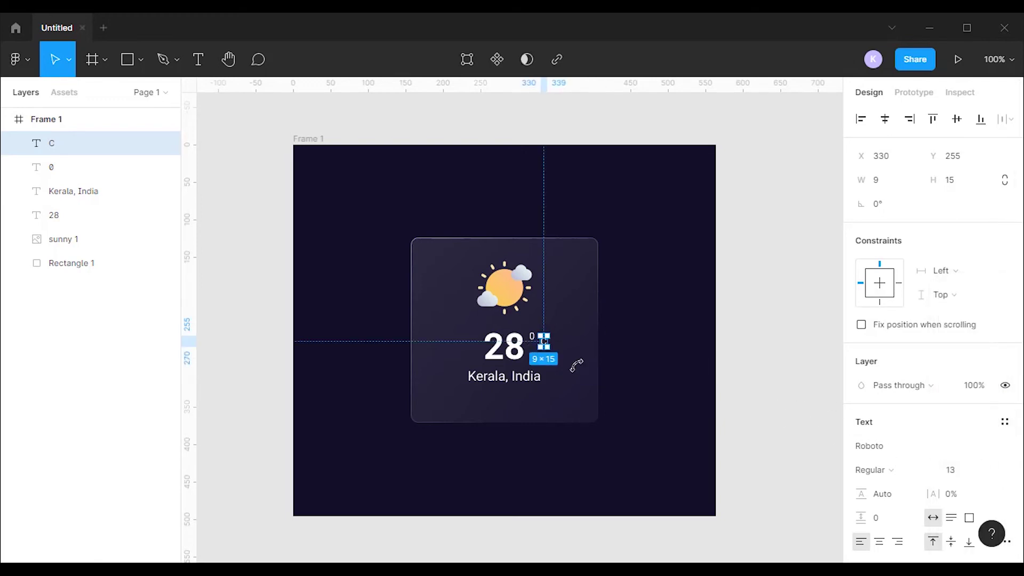
{"action": "left_click", "coordinate": [989, 470]}
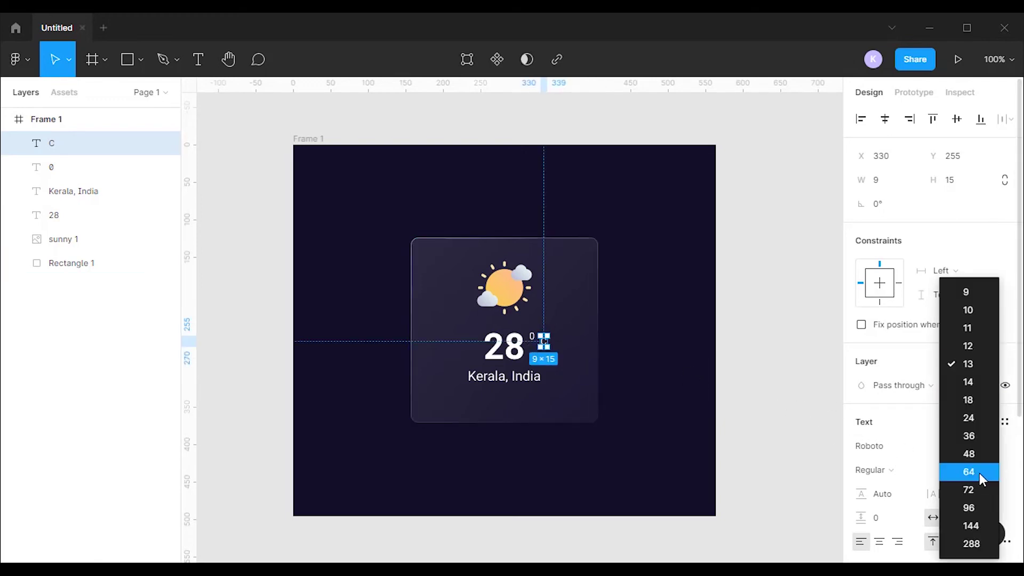
{"action": "left_click", "coordinate": [976, 394]}
{"action": "scroll", "coordinate": [590, 247], "scroll_direction": "up", "scroll_amount": 5}
{"action": "left_click_drag", "start_coordinate": [593, 251], "coordinate": [595, 250]}
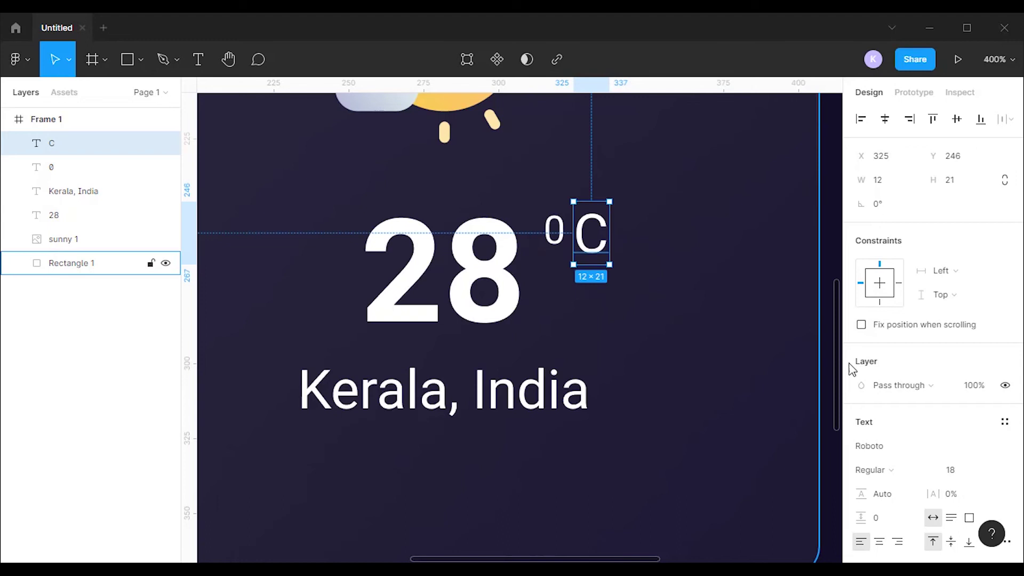
Group the sun icon and text layers and centre the group on the card.
{"action": "key", "text": "shift+0"}
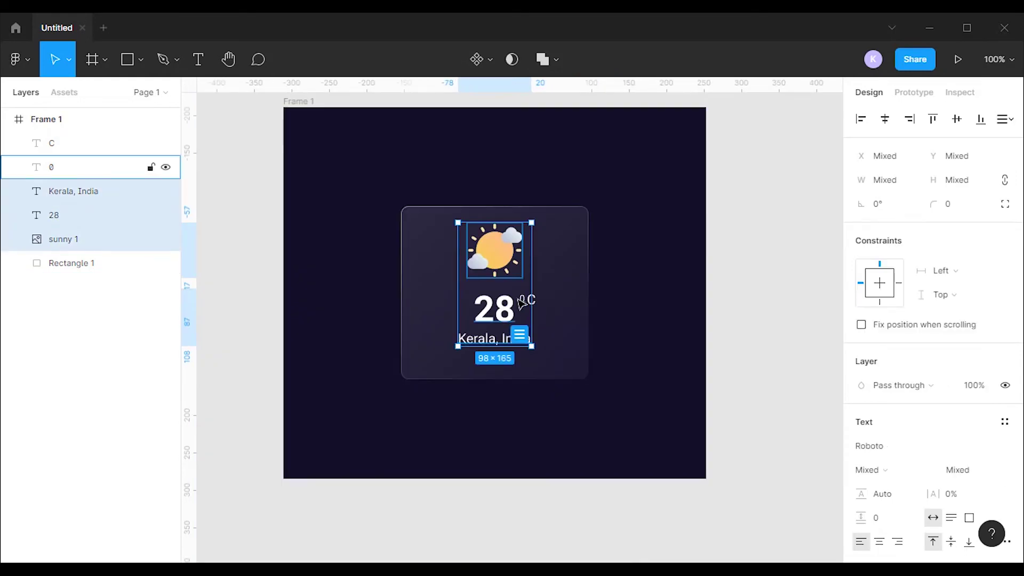
{"action": "left_click", "coordinate": [527, 304], "text": "shift"}
{"action": "key", "text": "shift+2"}
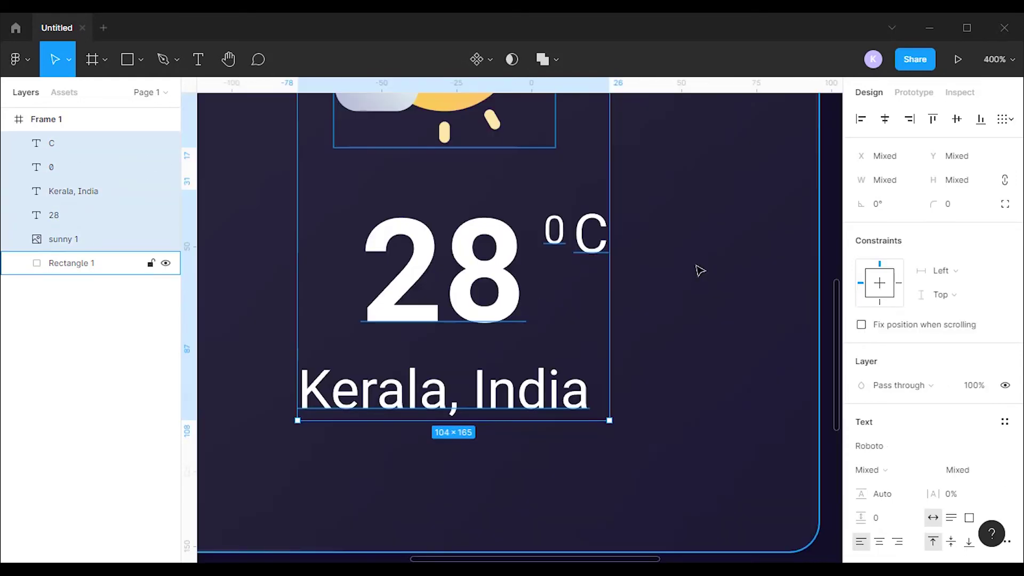
{"action": "key", "text": "ctrl+g"}
{"action": "key", "text": "shift+0"}
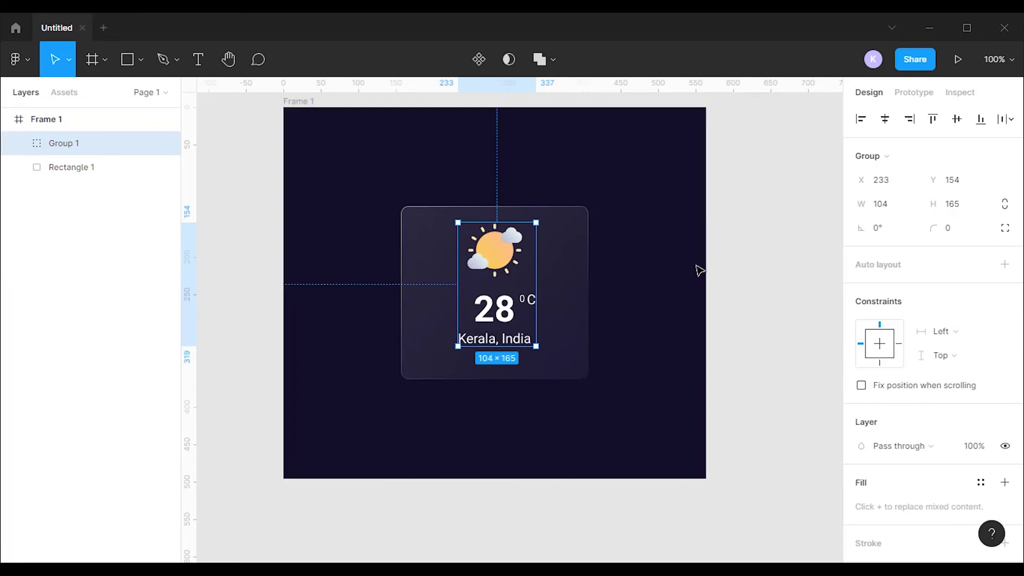
{"action": "left_click", "coordinate": [885, 120]}
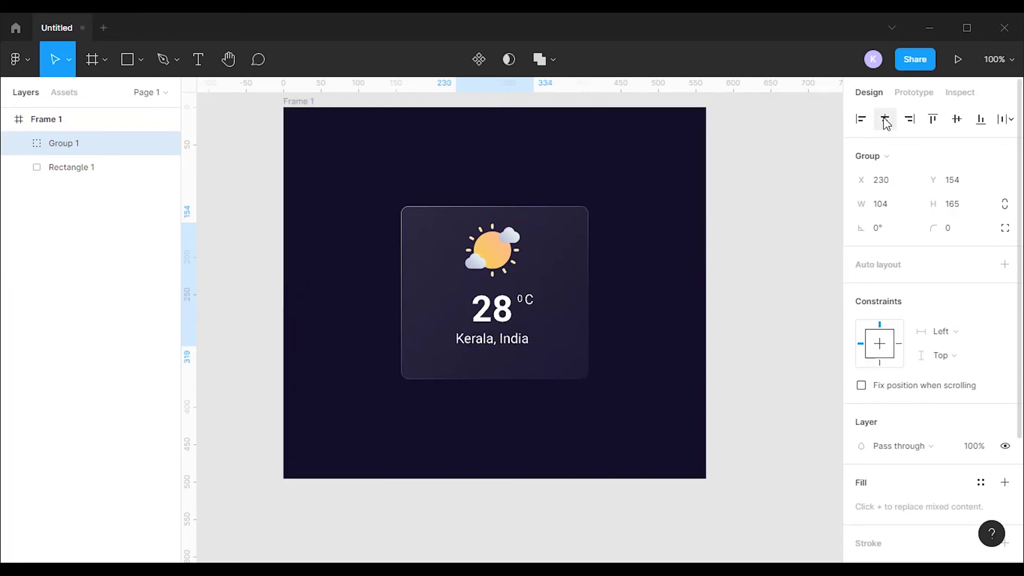
{"action": "left_click", "coordinate": [956, 120]}
Give the card rectangle a Background blur effect of 80.
{"action": "key", "text": "Tab"}
{"action": "scroll", "coordinate": [1006, 471], "scroll_direction": "down", "scroll_amount": 3}
{"action": "left_click", "coordinate": [1004, 472]}
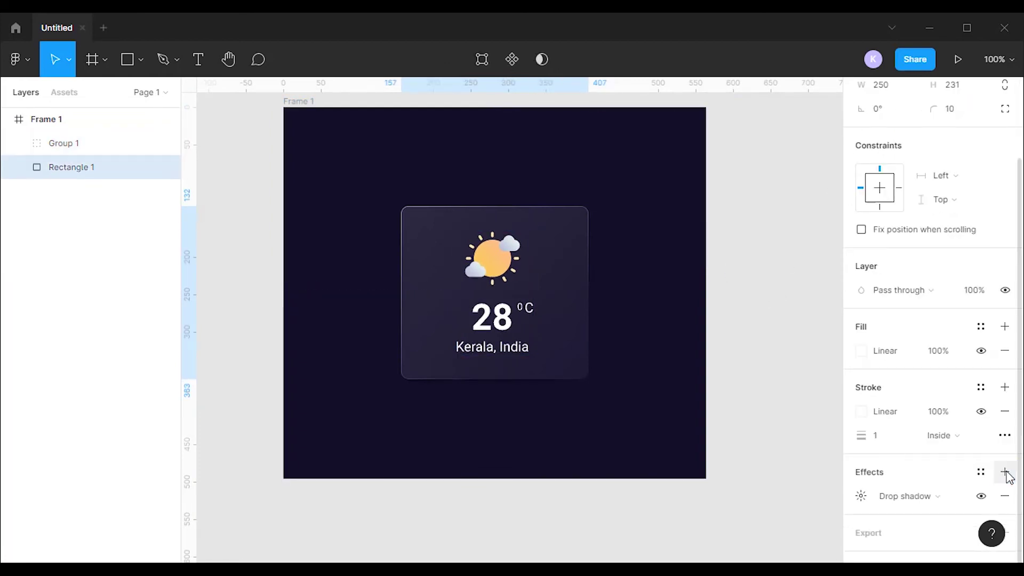
{"action": "left_click", "coordinate": [958, 497]}
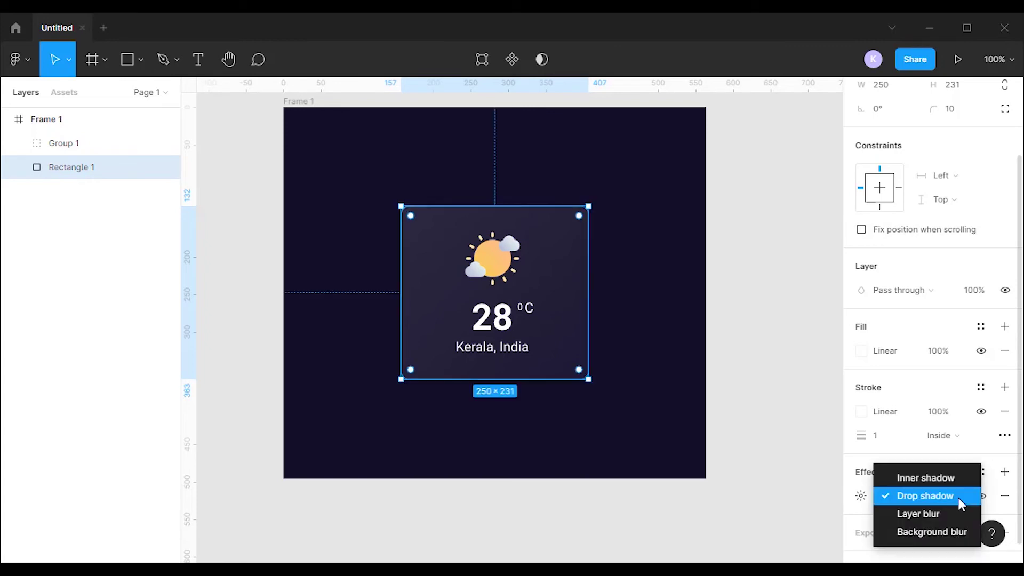
{"action": "left_click", "coordinate": [926, 531]}
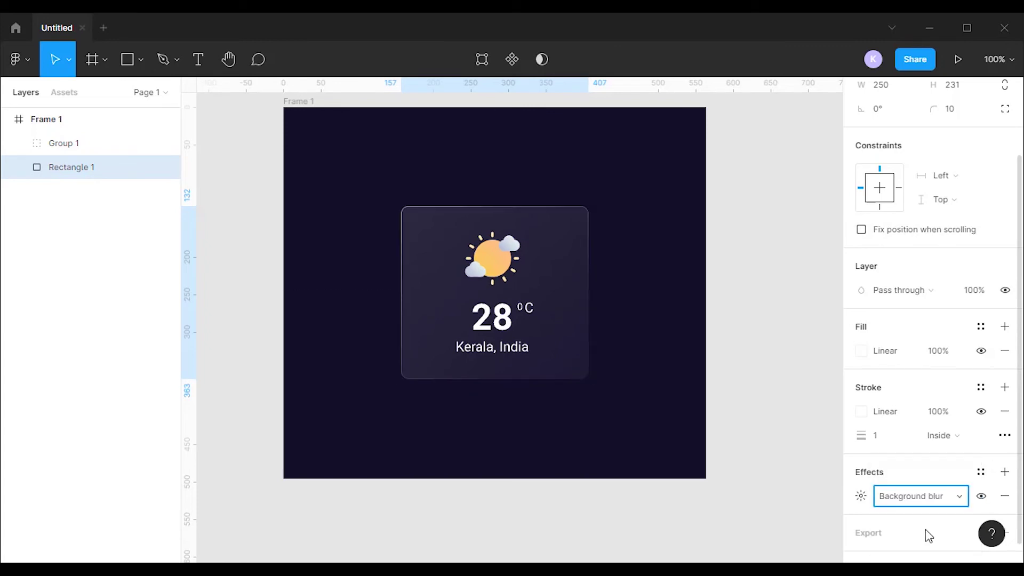
{"action": "left_click", "coordinate": [861, 496]}
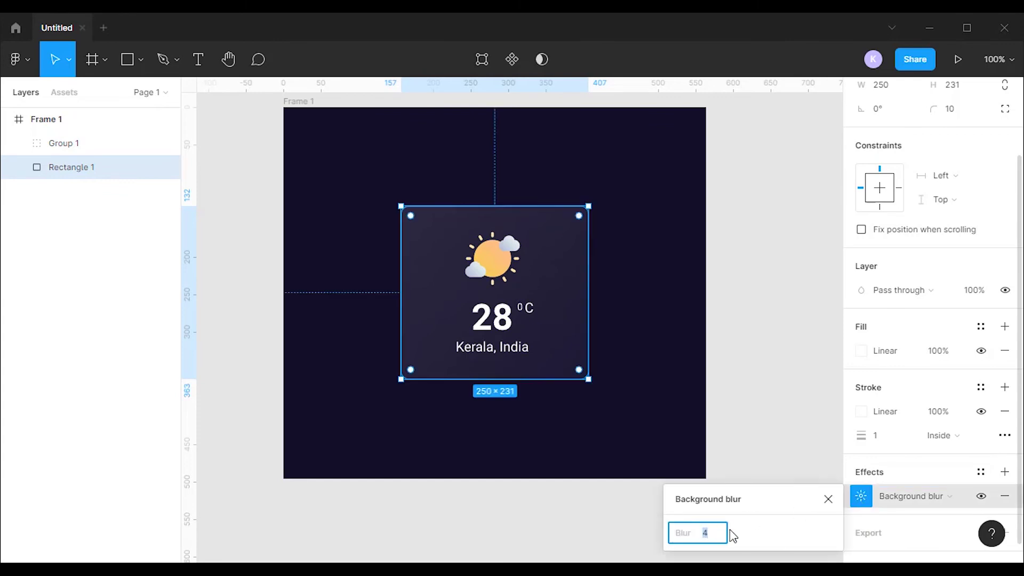
{"action": "type", "text": "80"}
{"action": "key", "text": "Return"}
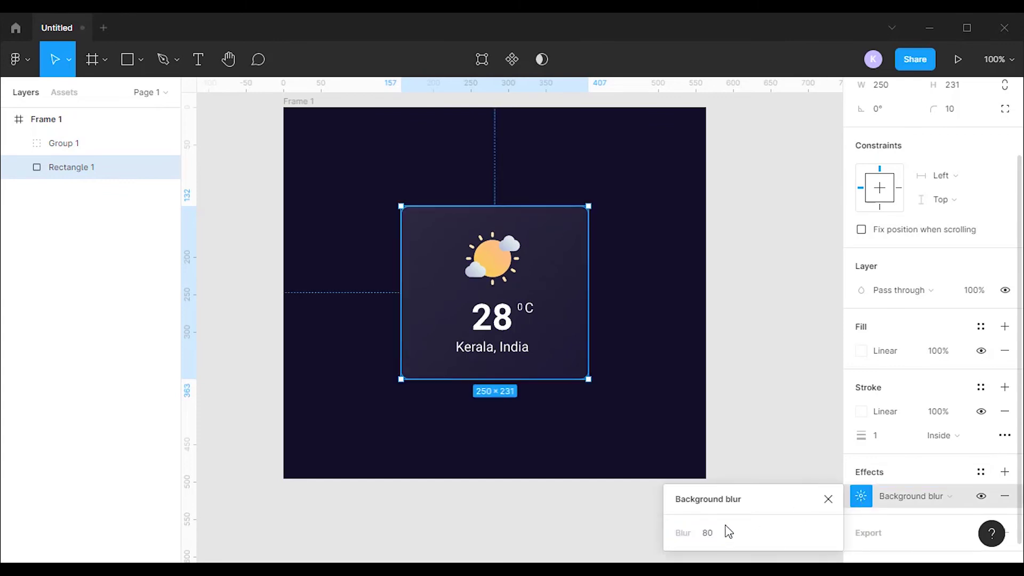
Draw a 129×129 circle overlapping the card's top-left corner.
{"action": "left_click", "coordinate": [753, 372]}
{"action": "left_click", "coordinate": [141, 60]}
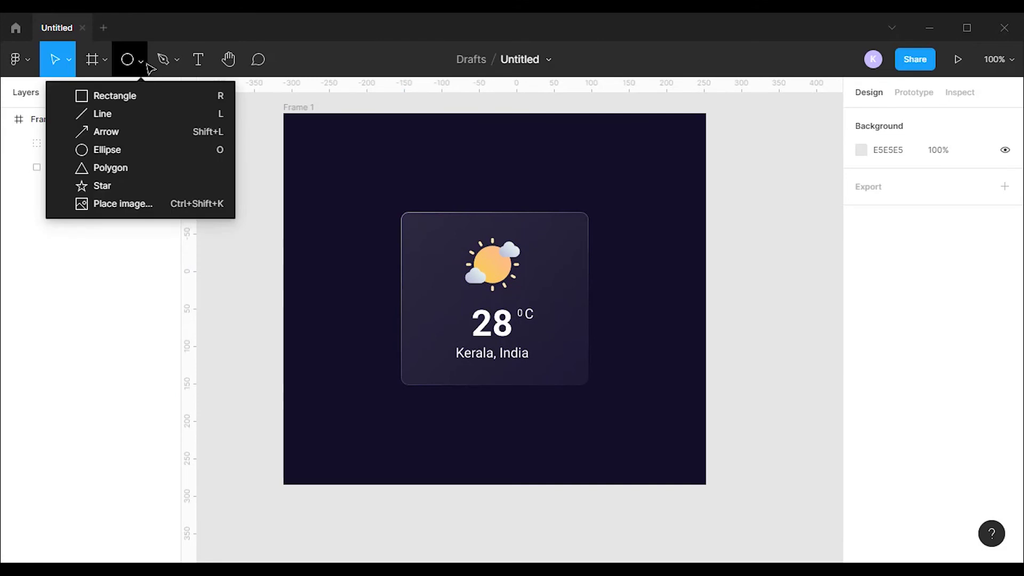
{"action": "left_click", "coordinate": [109, 153]}
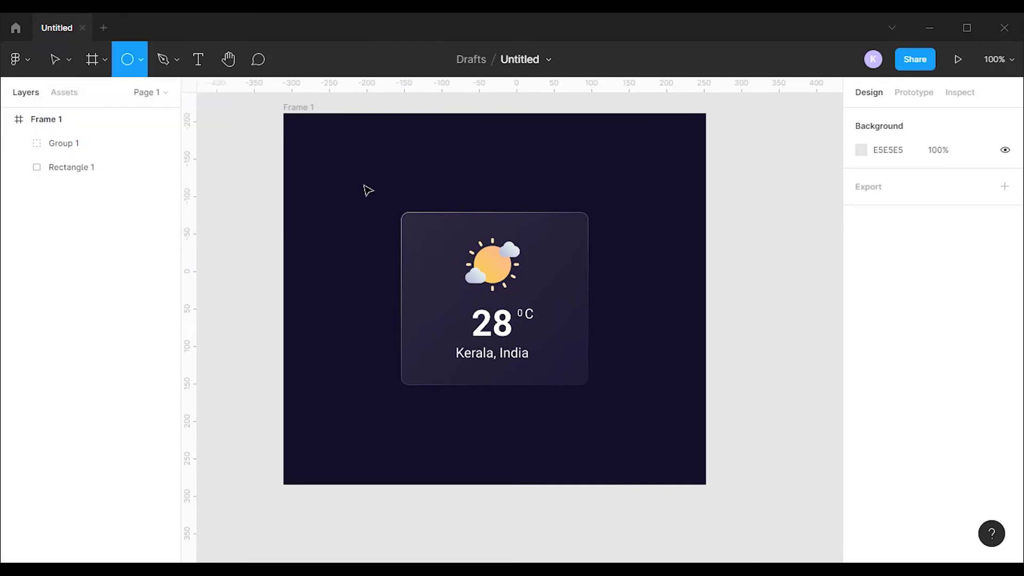
{"action": "mouse_move", "coordinate": [359, 181]}
{"action": "left_mouse_down"}
{"action": "mouse_move", "coordinate": [464, 286]}
{"action": "mouse_move", "coordinate": [456, 272]}
{"action": "left_mouse_up"}
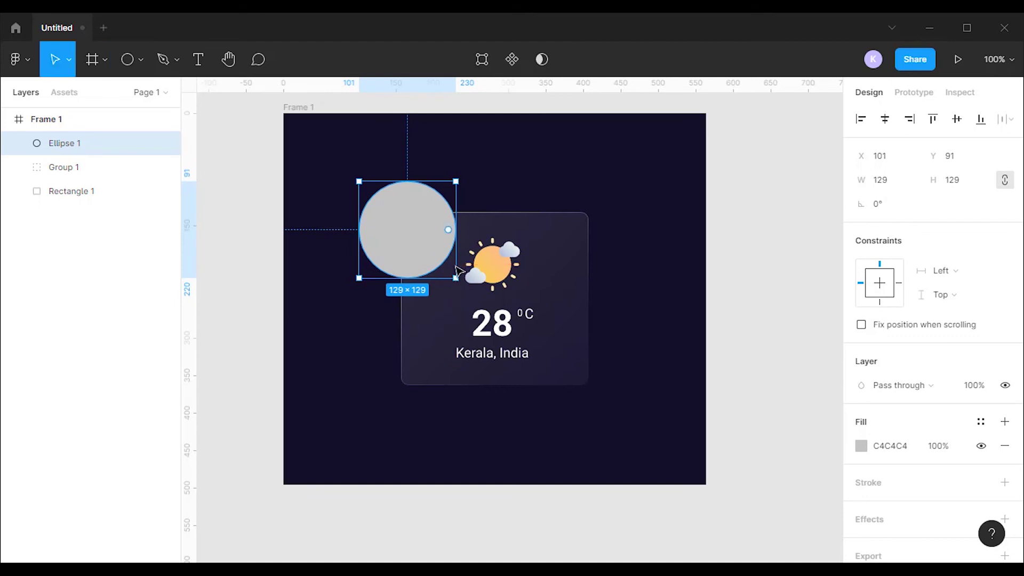
Change the circle's fill to a linear gradient with an orange first stop.
{"action": "left_click", "coordinate": [861, 445]}
{"action": "left_click", "coordinate": [702, 173]}
{"action": "left_click", "coordinate": [703, 192]}
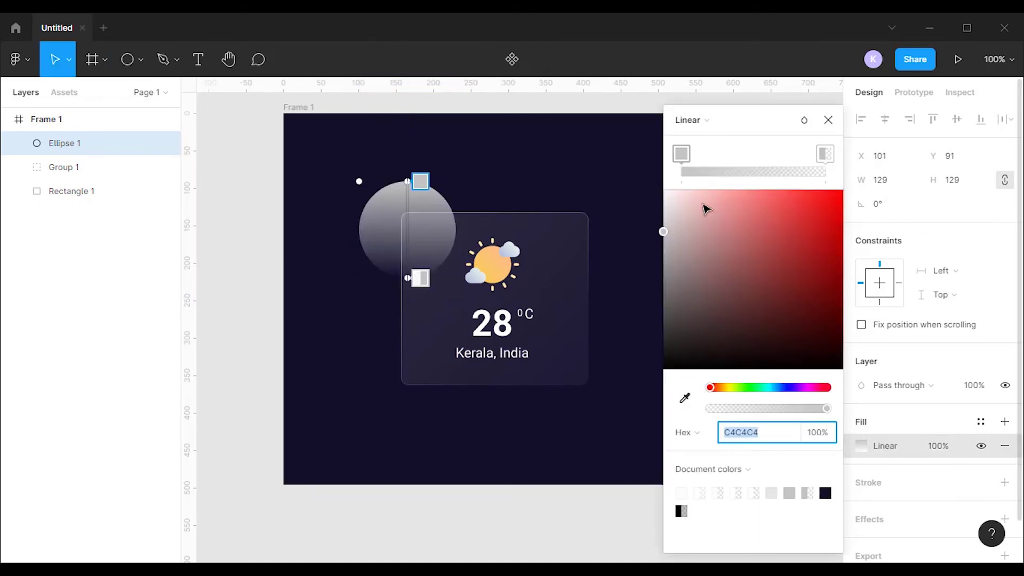
{"action": "left_click_drag", "start_coordinate": [714, 387], "coordinate": [723, 388]}
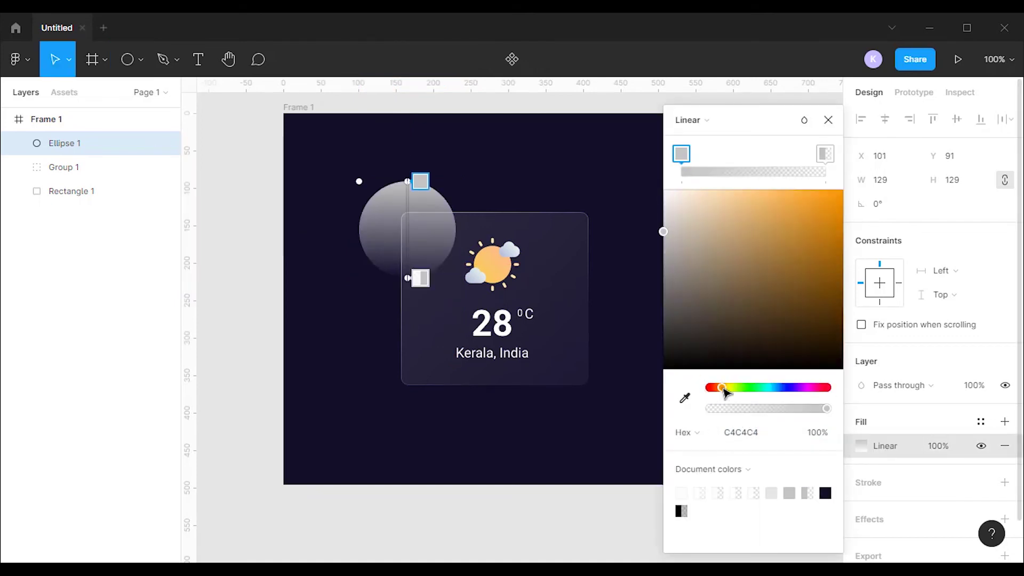
{"action": "left_click", "coordinate": [841, 191]}
Make the second stop a near-opaque red (FF003D) and angle the gradient diagonally.
{"action": "left_click", "coordinate": [824, 154]}
{"action": "left_click", "coordinate": [823, 387]}
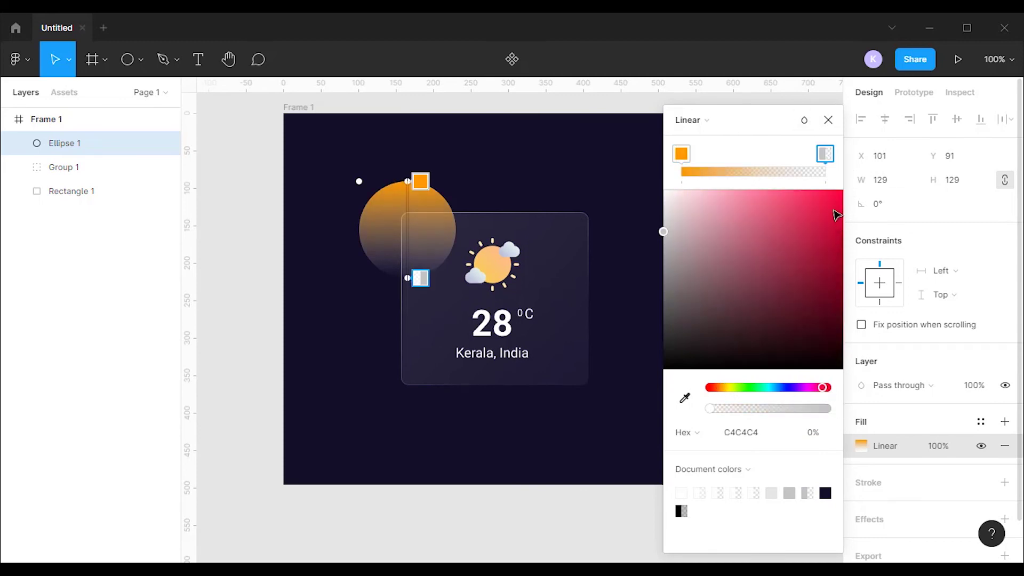
{"action": "left_click_drag", "start_coordinate": [836, 215], "coordinate": [843, 189]}
{"action": "left_click_drag", "start_coordinate": [806, 419], "coordinate": [824, 423]}
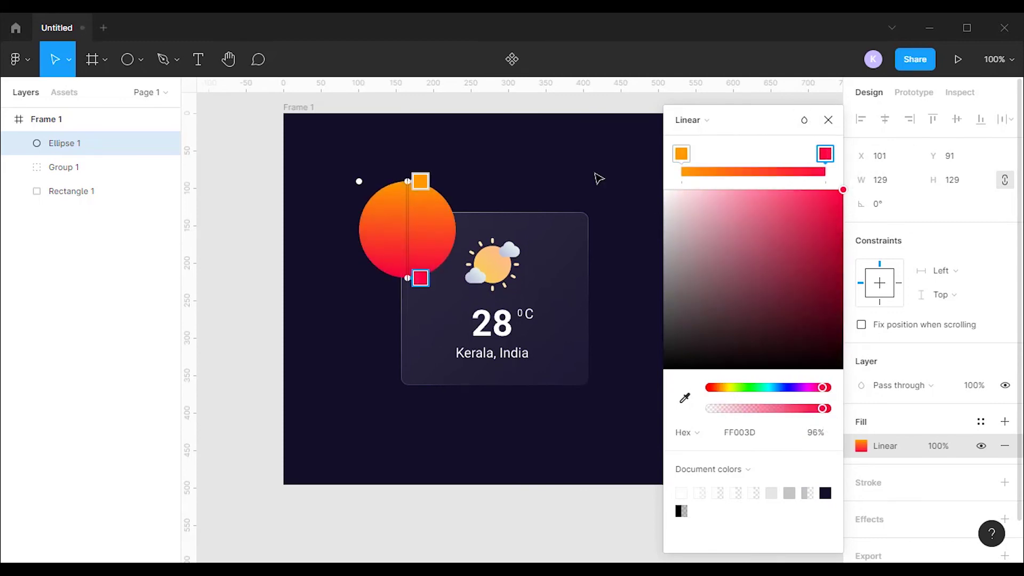
{"action": "left_click_drag", "start_coordinate": [420, 181], "coordinate": [396, 180]}
{"action": "left_click_drag", "start_coordinate": [421, 278], "coordinate": [450, 263]}
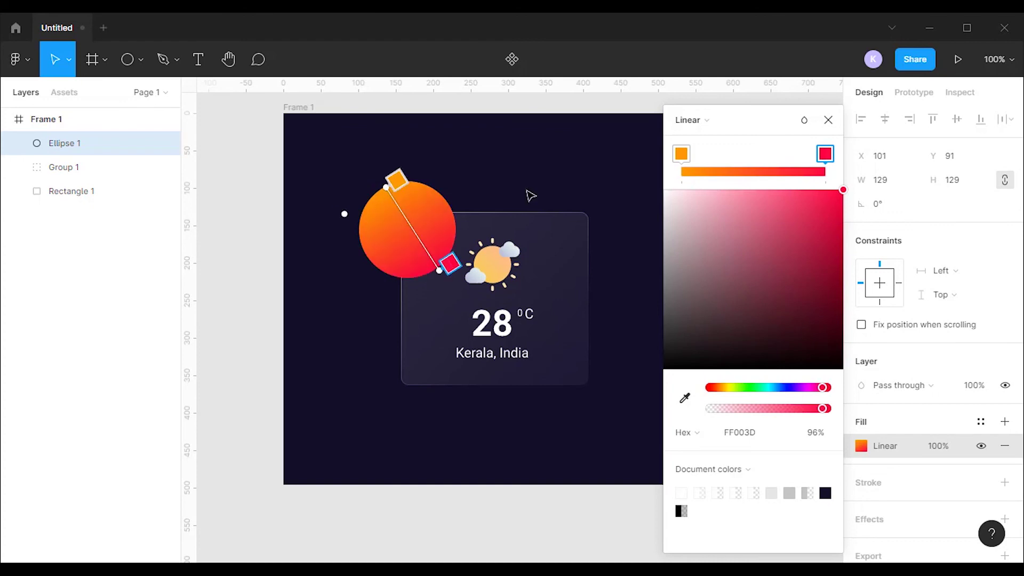
{"action": "left_click", "coordinate": [828, 119]}
Send Ellipse 1 to the back, then nudge it slightly up and right behind the glass card.
{"action": "left_click", "coordinate": [571, 176]}
{"action": "right_click", "coordinate": [409, 234]}
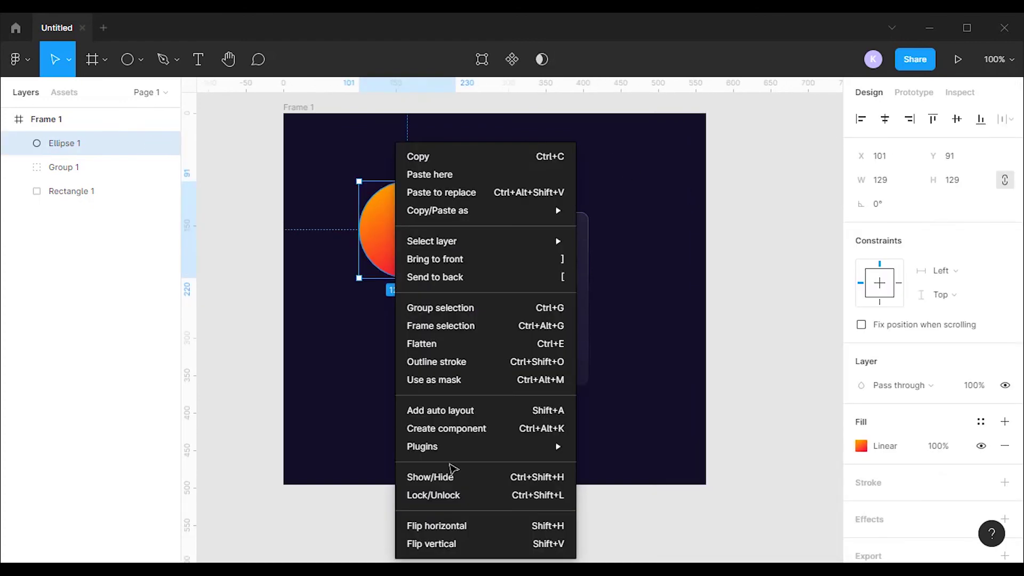
{"action": "left_click", "coordinate": [480, 278]}
{"action": "left_click", "coordinate": [788, 274]}
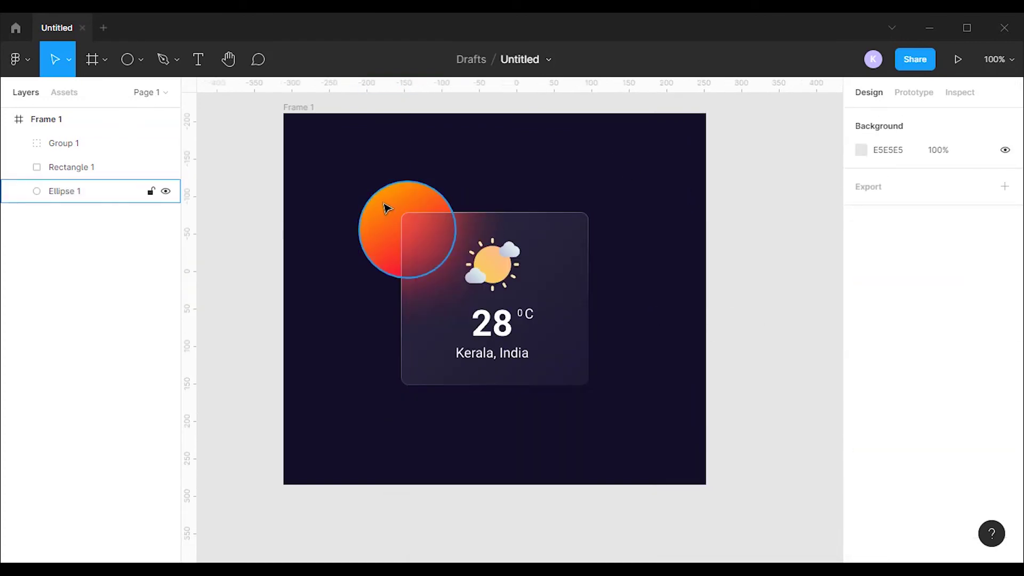
{"action": "left_click_drag", "start_coordinate": [386, 207], "coordinate": [395, 198]}
{"action": "left_click", "coordinate": [759, 314]}
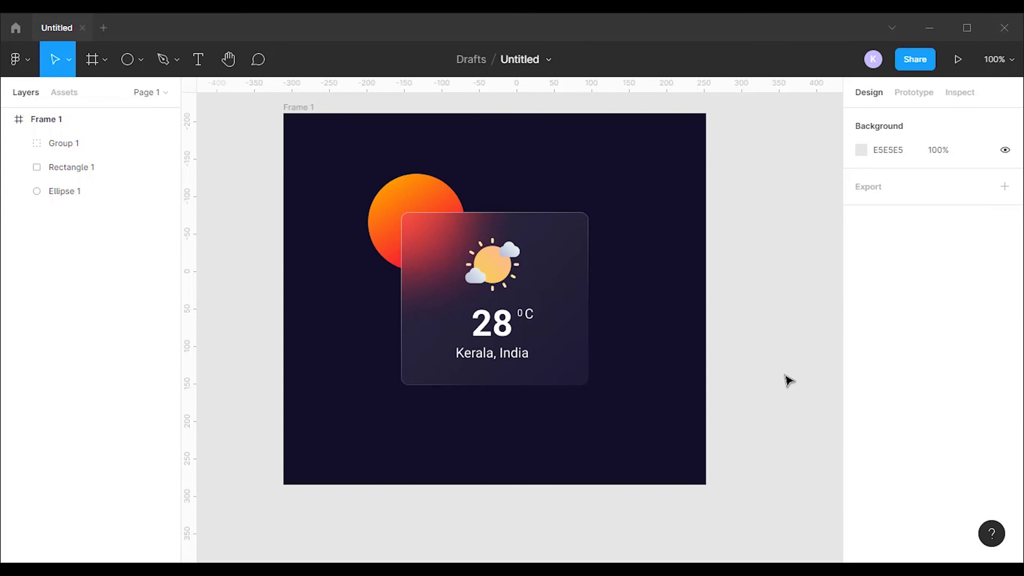
{"action": "key", "text": "ctrl+plus"}
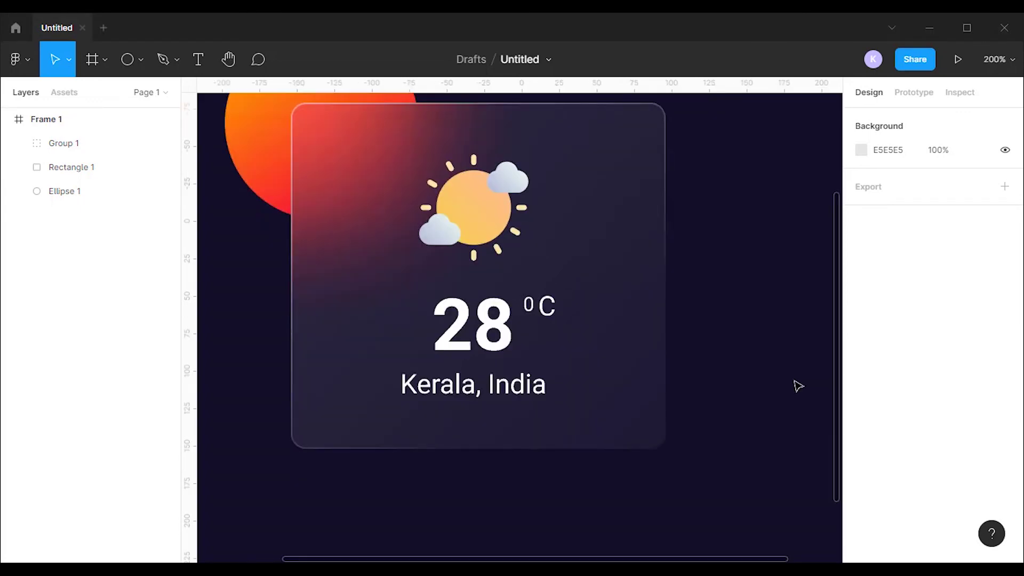
{"action": "scroll", "coordinate": [841, 480], "scroll_direction": "up", "scroll_amount": 3}
{"action": "scroll", "coordinate": [845, 458], "scroll_direction": "up", "scroll_amount": 2}
{"action": "scroll", "coordinate": [750, 318], "scroll_direction": "left", "scroll_amount": 2}
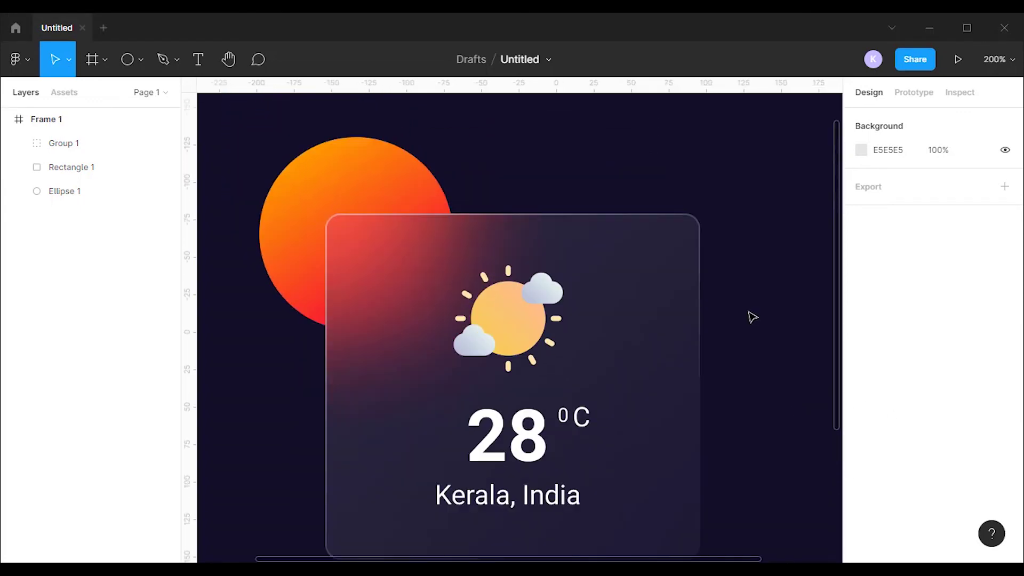
{"action": "key", "text": "ctrl+plus"}
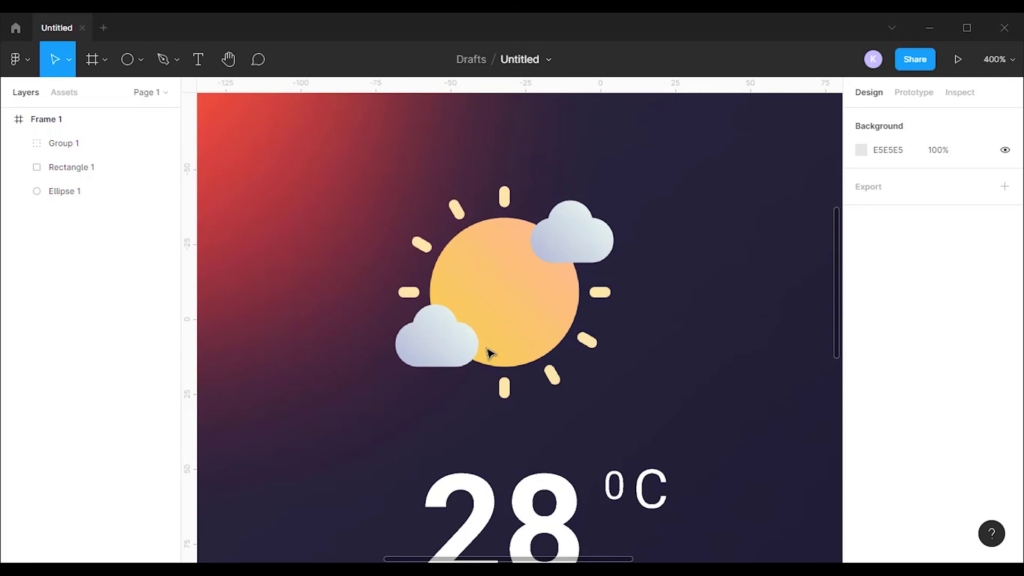
{"action": "scroll", "coordinate": [754, 347], "scroll_direction": "down", "scroll_amount": 5}
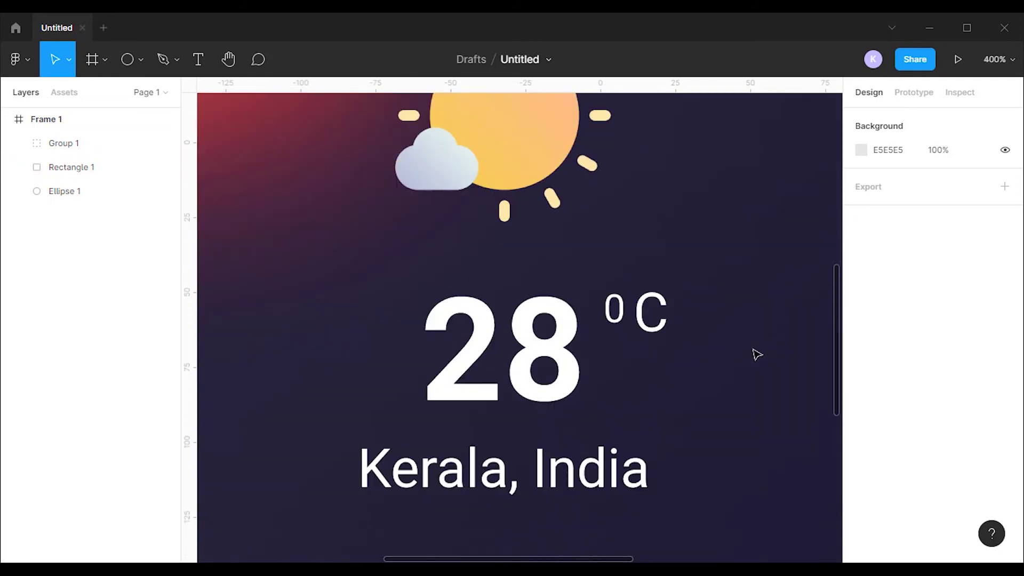
{"action": "scroll", "coordinate": [757, 354], "scroll_direction": "down", "scroll_amount": 4}
{"action": "key", "text": "ctrl+minus"}
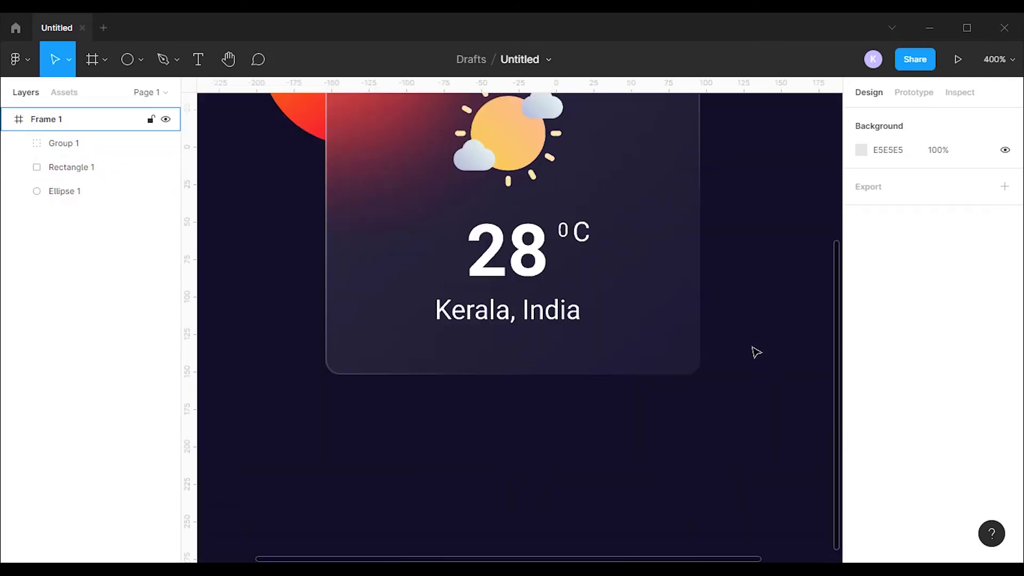
{"action": "scroll", "coordinate": [552, 372], "scroll_direction": "up", "scroll_amount": 3}
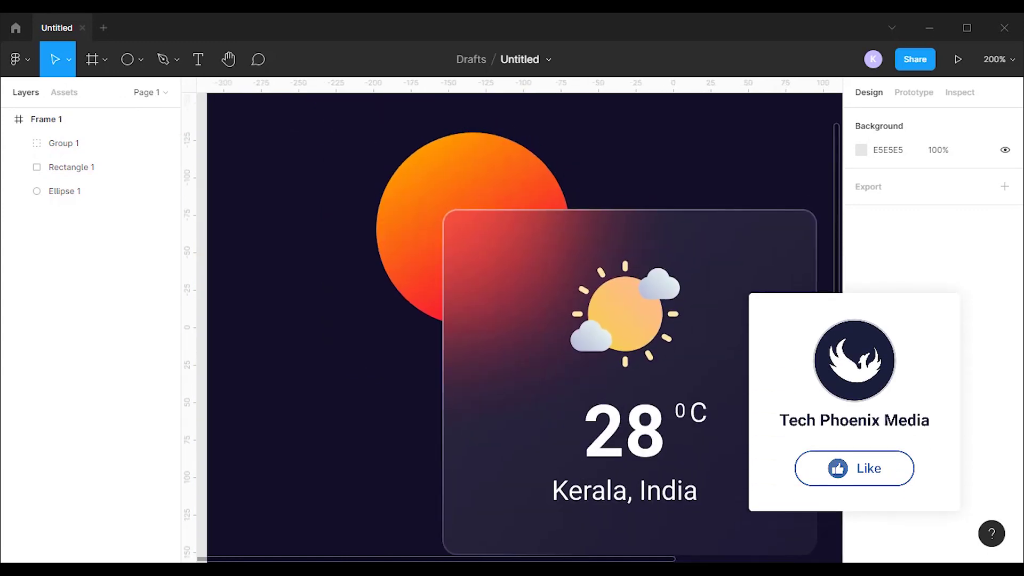
{"action": "key", "text": "ctrl+minus"}
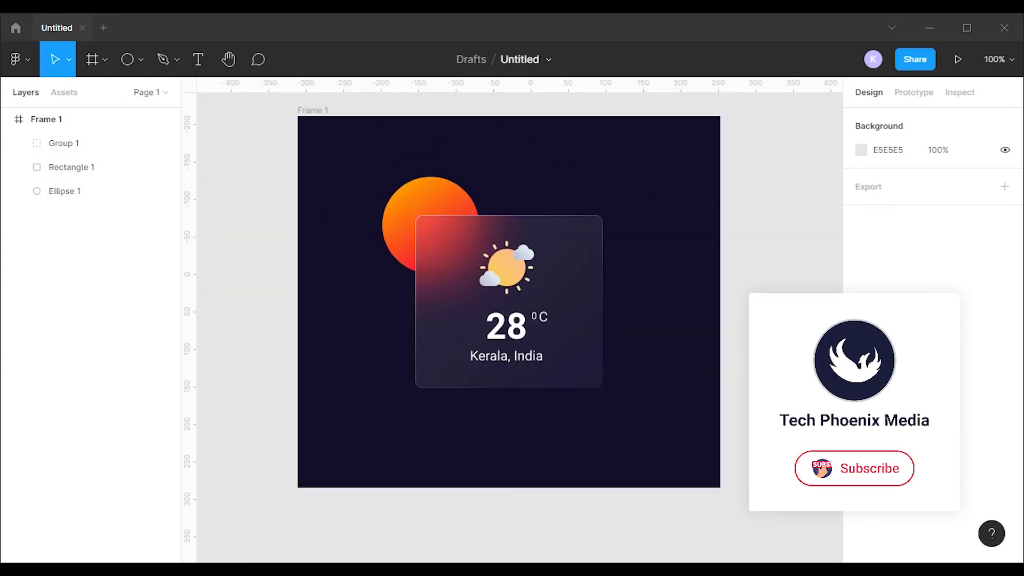